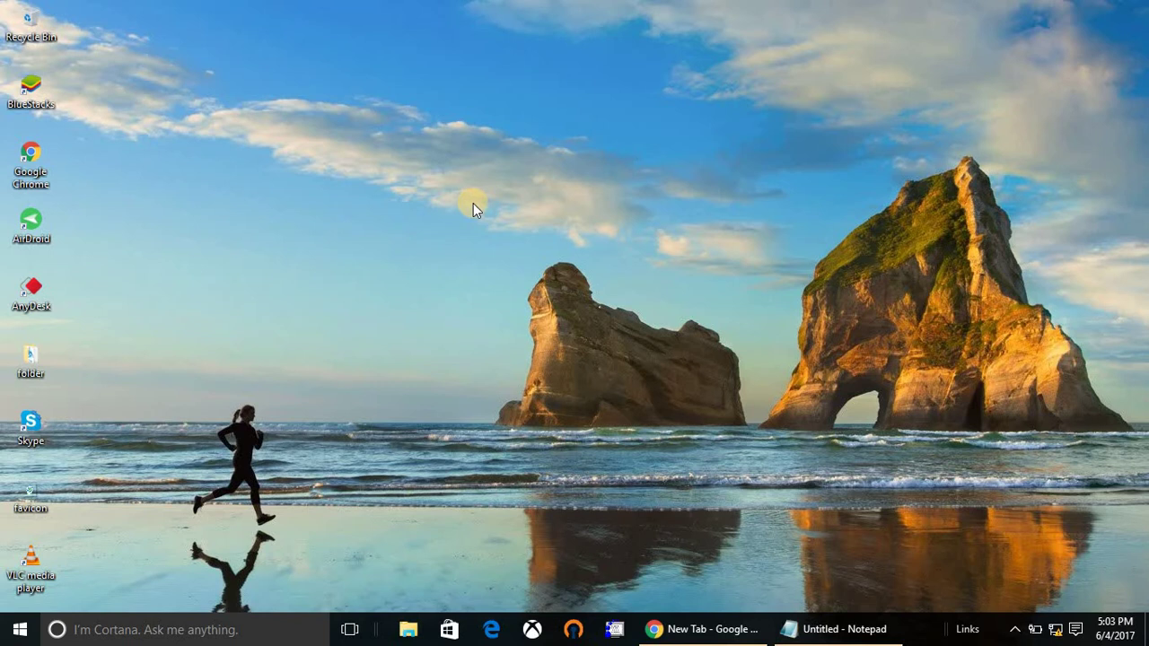
# Check the DIGICOM - ZING network details in the Wi-Fi network list.
pyautogui.click(1056, 629)
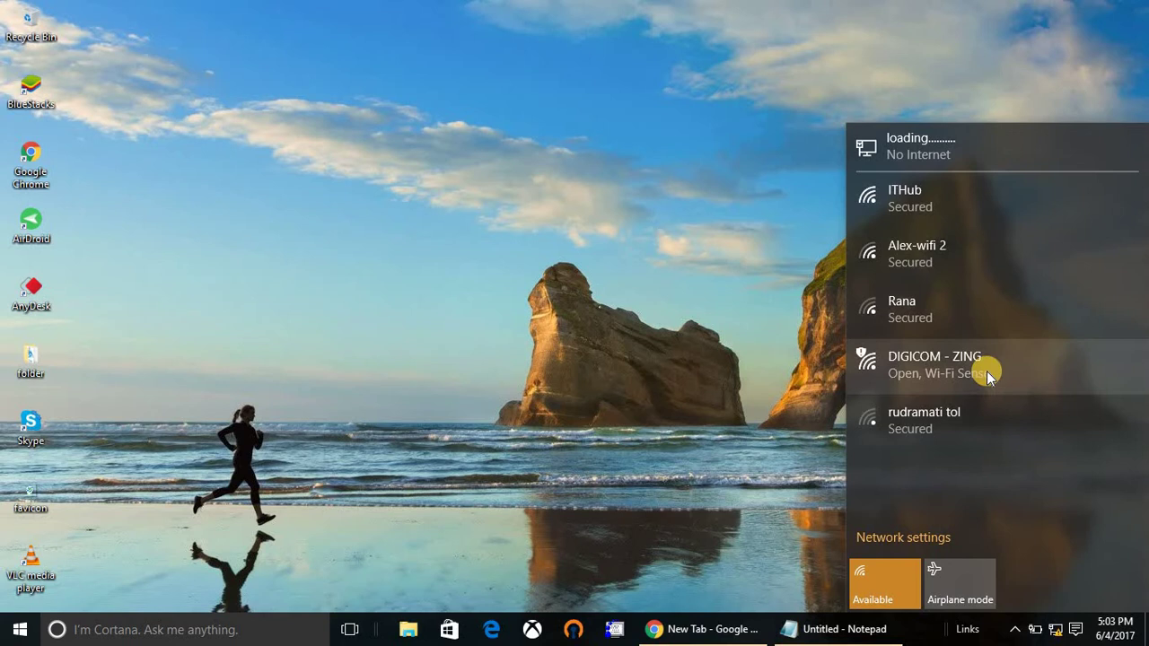
pyautogui.click(986, 371)
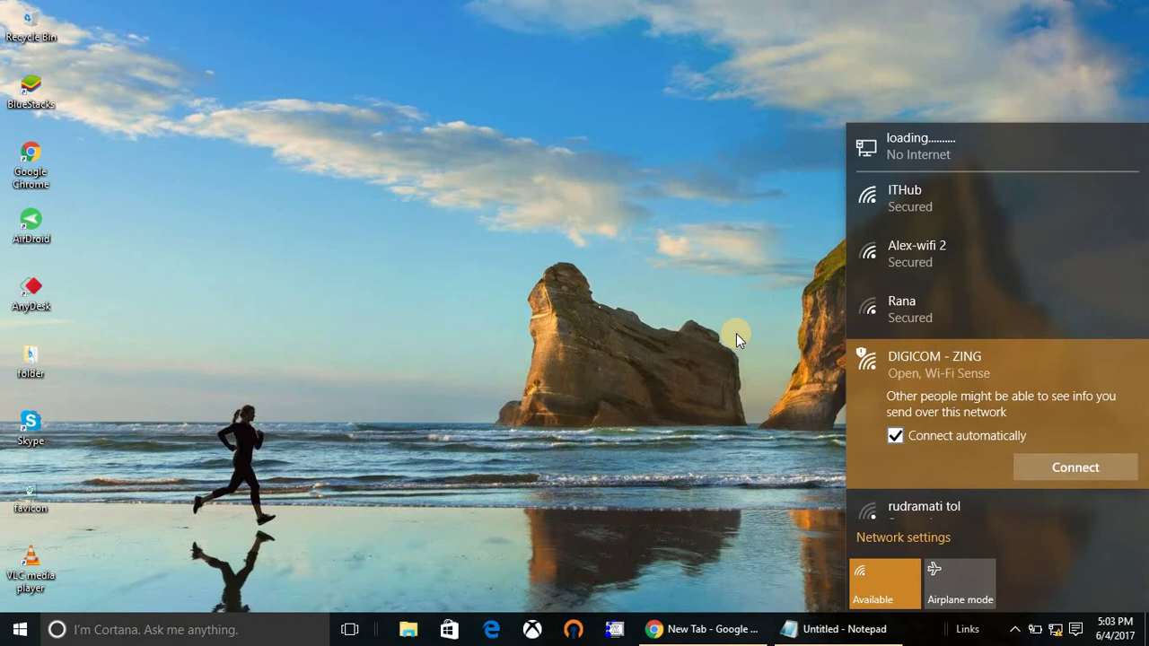
pyautogui.click(554, 321)
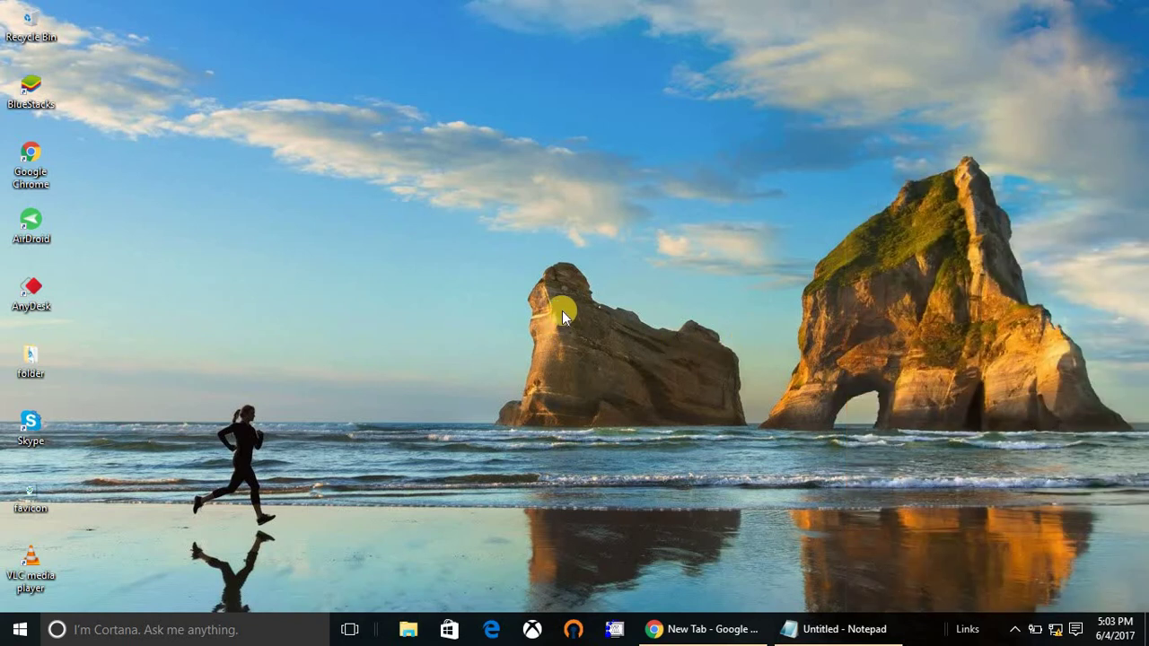
# Run ipconfig in Command Prompt to list the PC's IP configuration.
pyautogui.press('super+r')
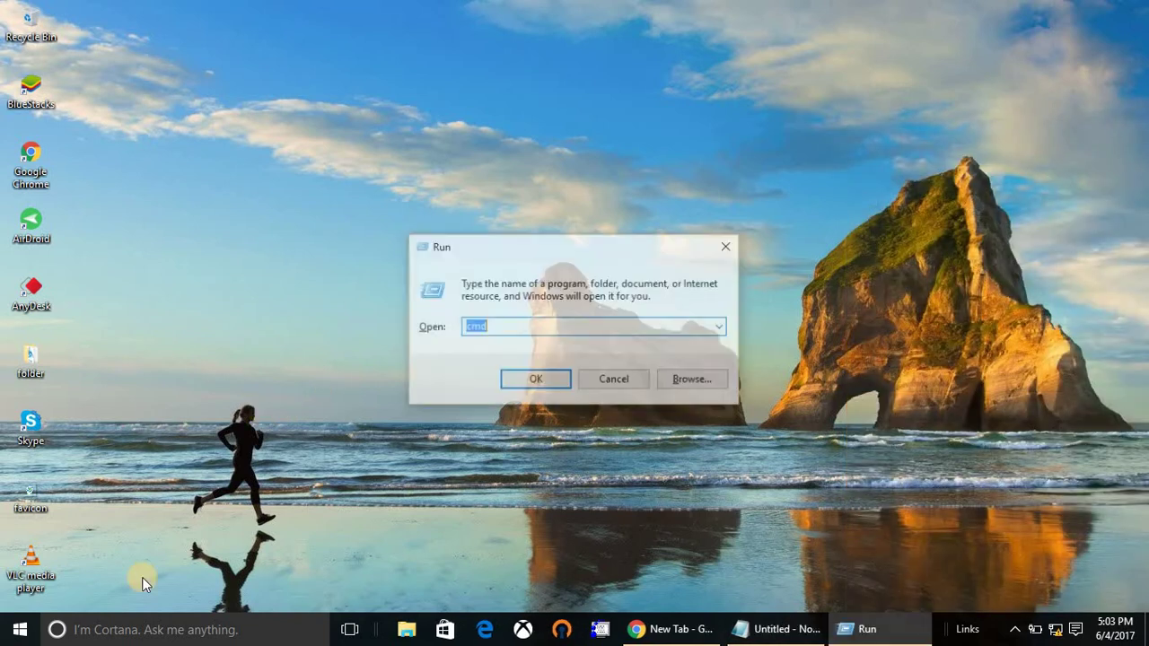
pyautogui.press('Return')
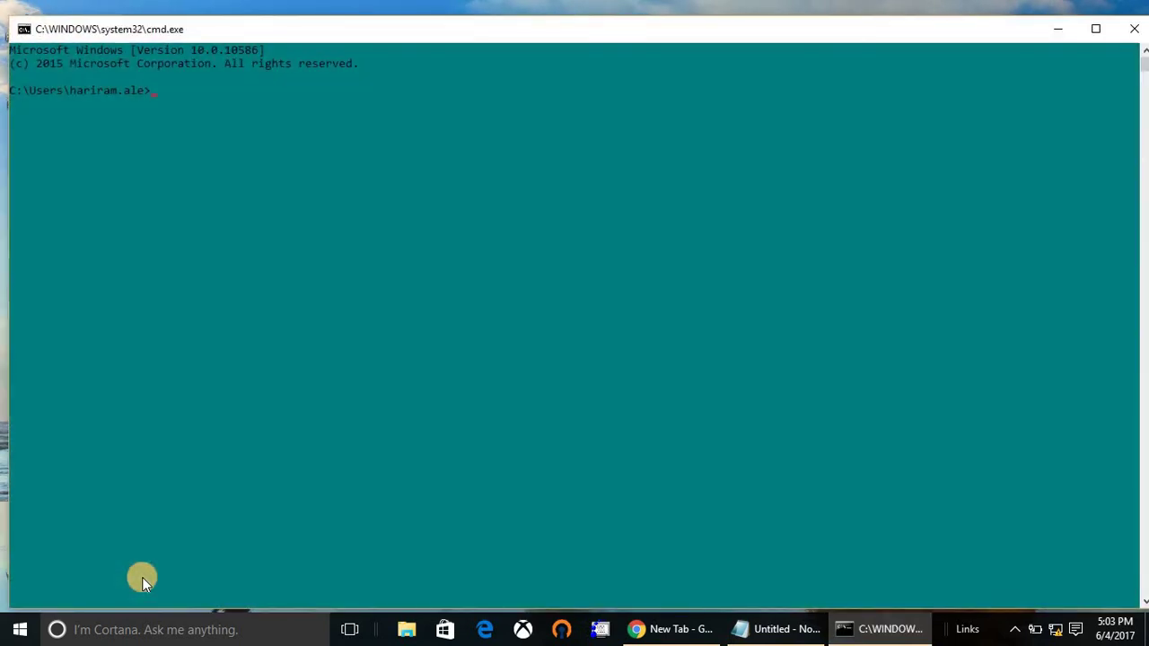
pyautogui.write('ipconfig')
pyautogui.press('Return')
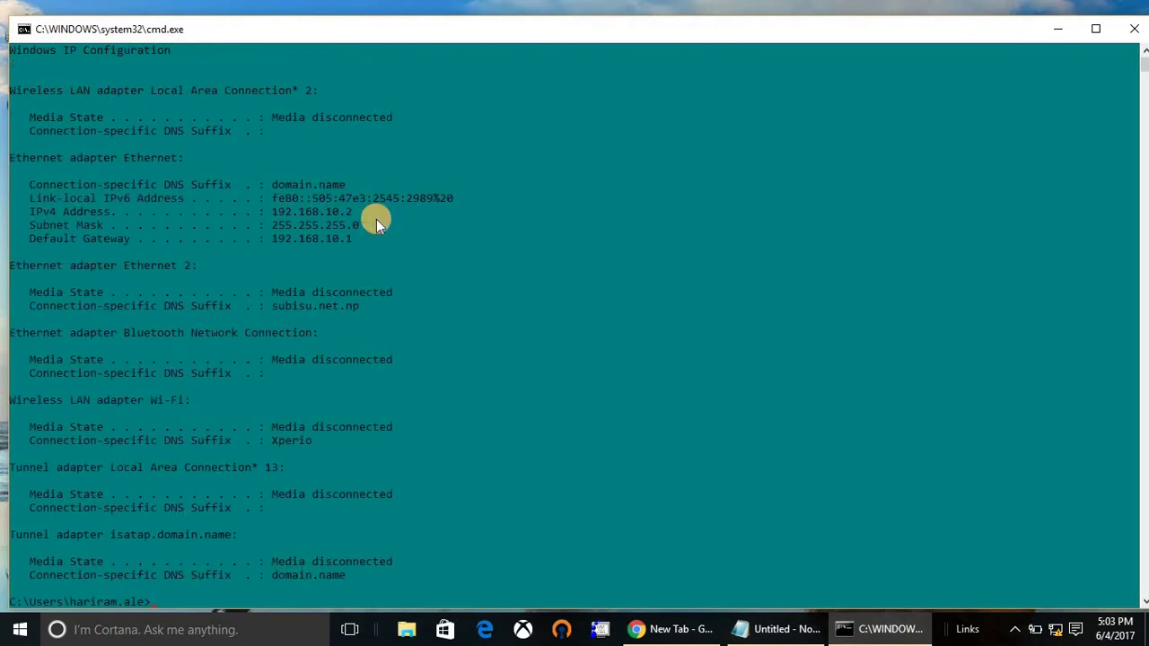
# Copy the default gateway address 192.168.10.1 from the ipconfig output.
pyautogui.moveTo(357, 212); pyautogui.dragTo(34, 213)
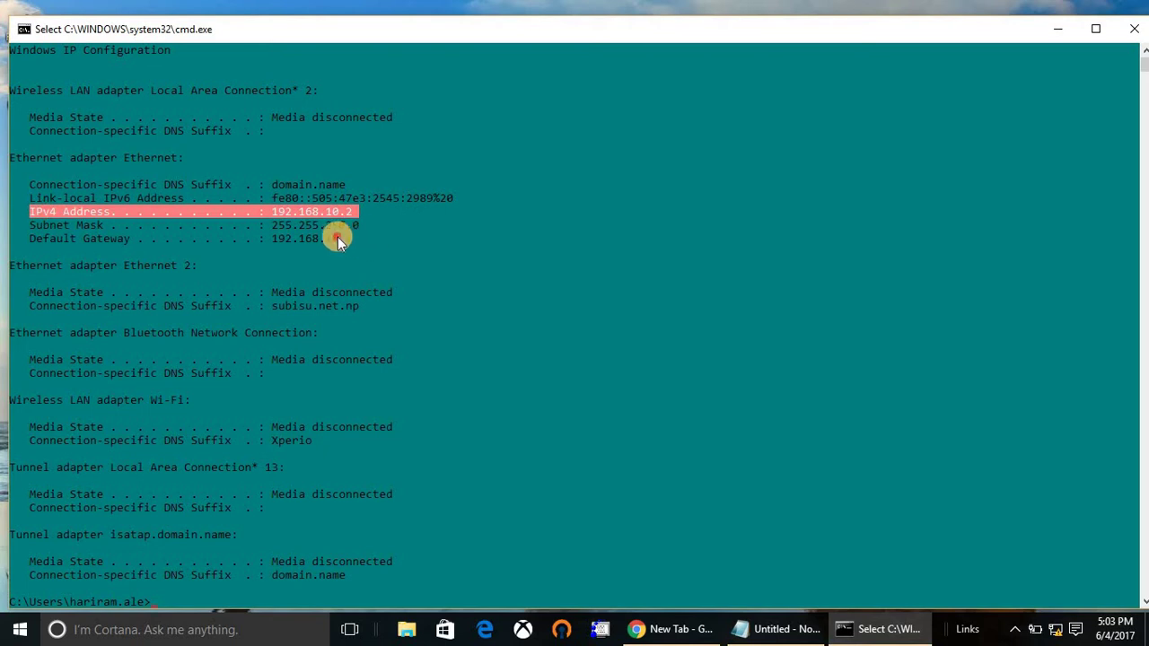
pyautogui.moveTo(353, 239); pyautogui.dragTo(24, 239)
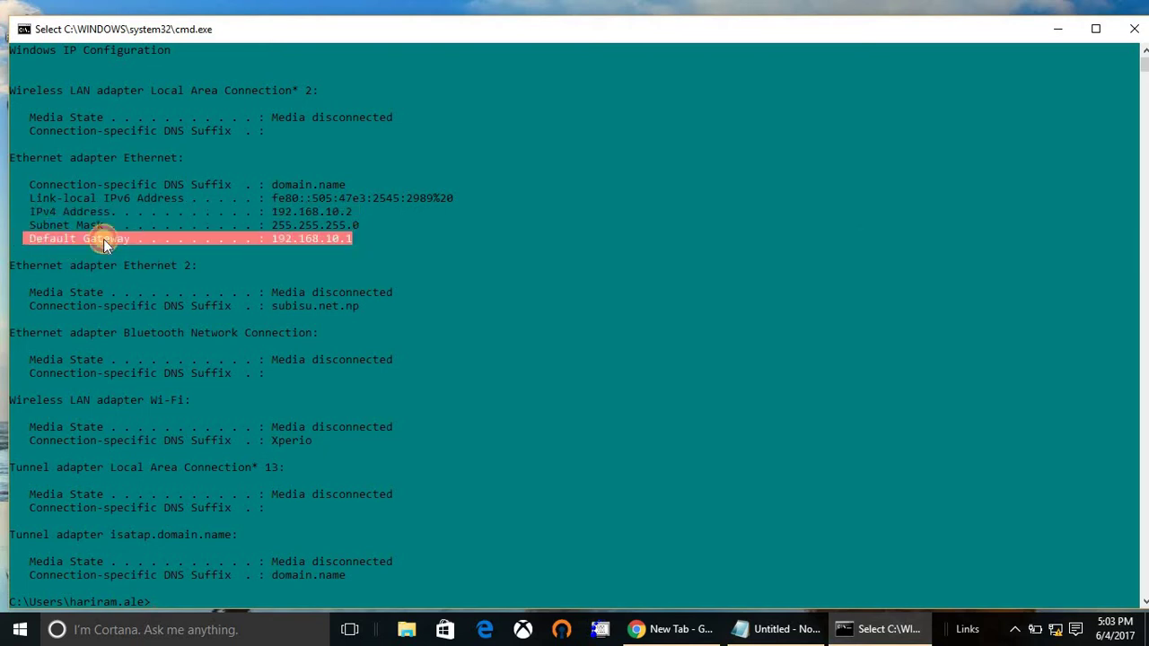
pyautogui.click(409, 255)
pyautogui.click(275, 238)
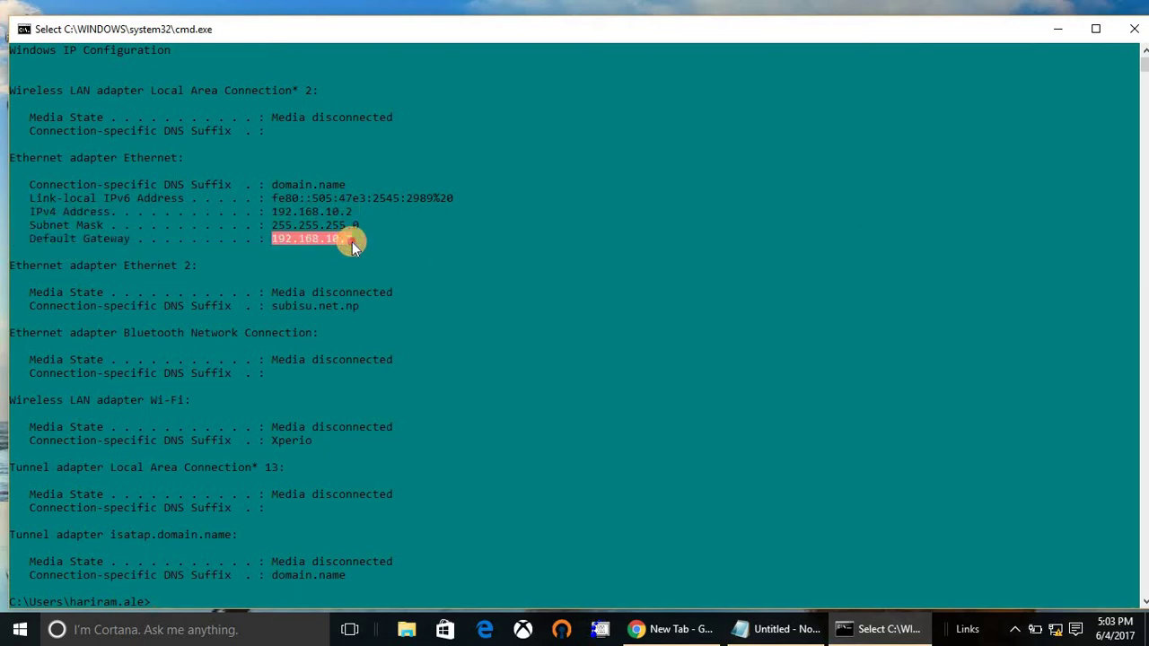
pyautogui.rightClick(352, 241)
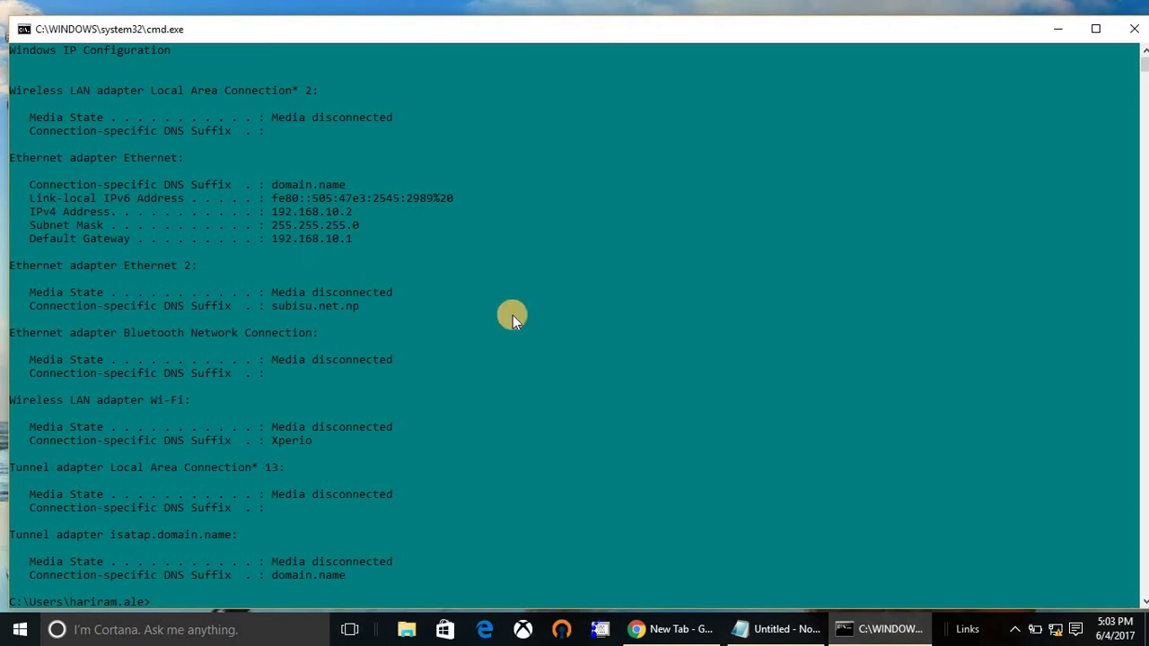
# Load the router login page at 192.168.10.1 in Chrome.
pyautogui.click(678, 628)
pyautogui.click(201, 40)
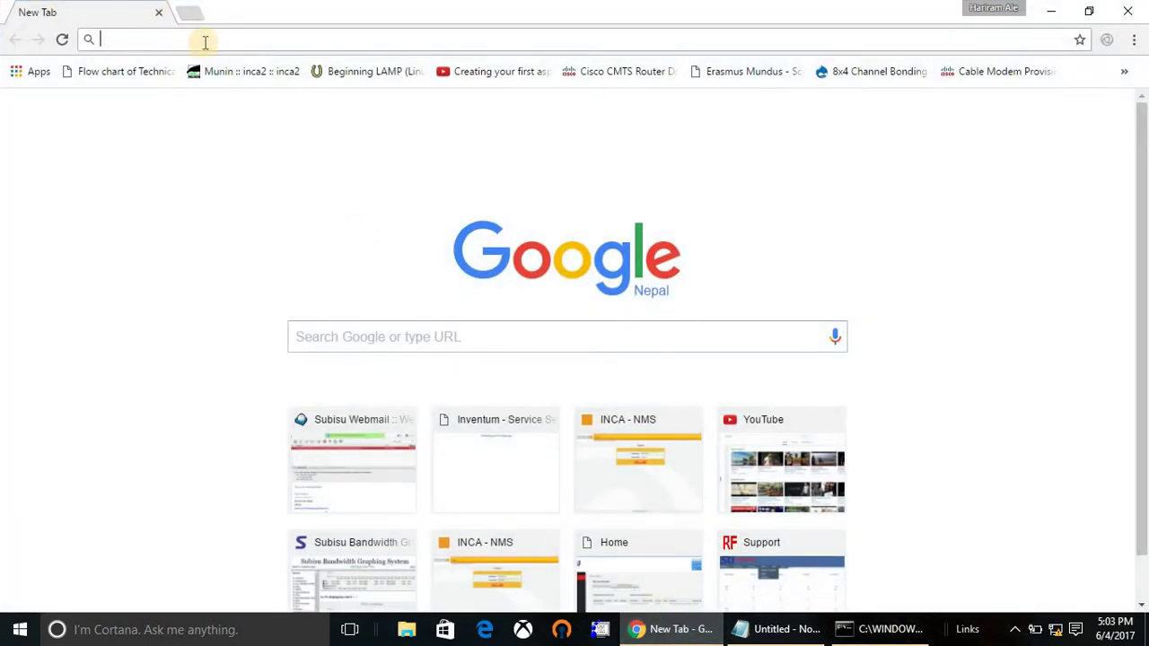
pyautogui.write('192.168.10.1')
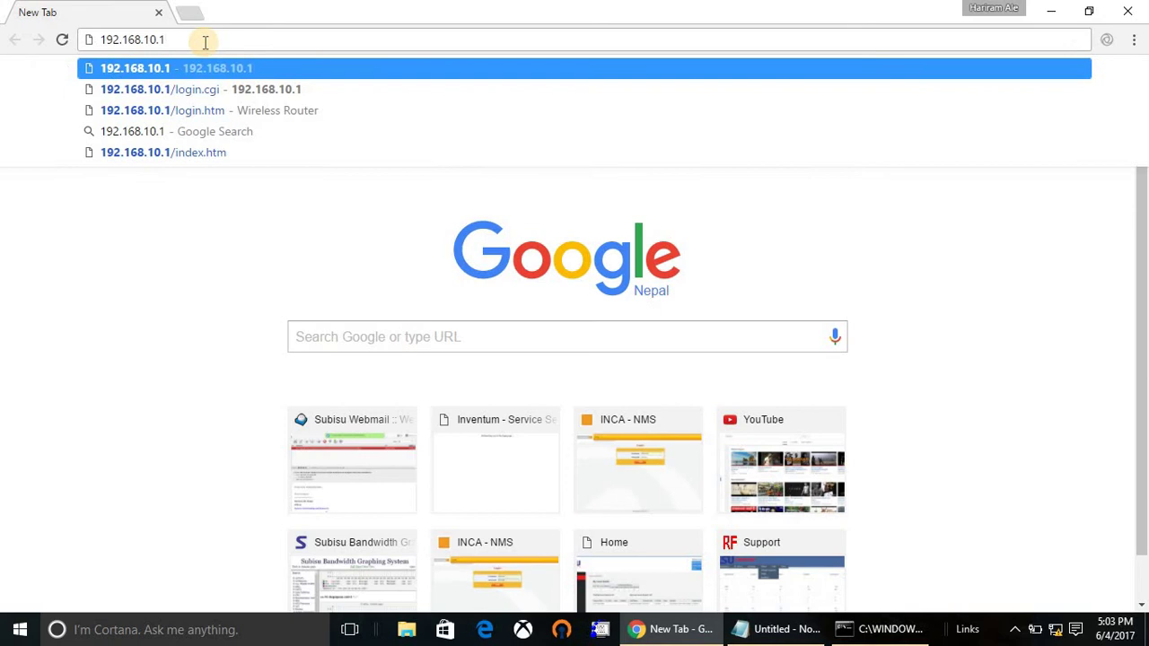
pyautogui.press('Return')
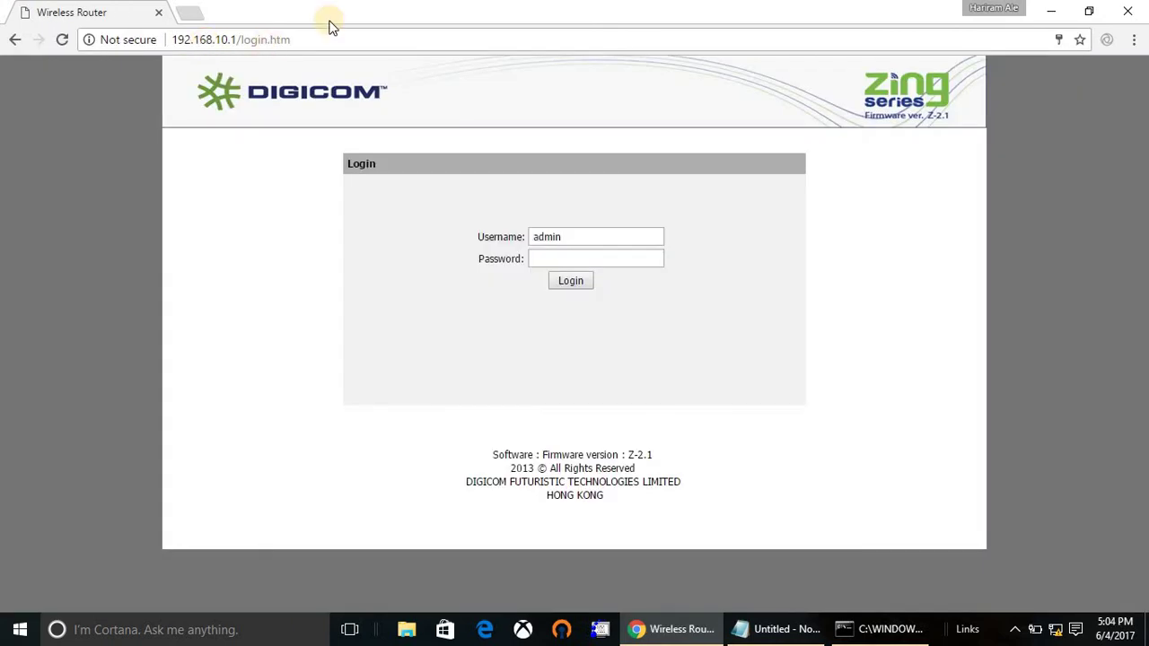
# Log in as admin with the router password.
pyautogui.click(626, 241)
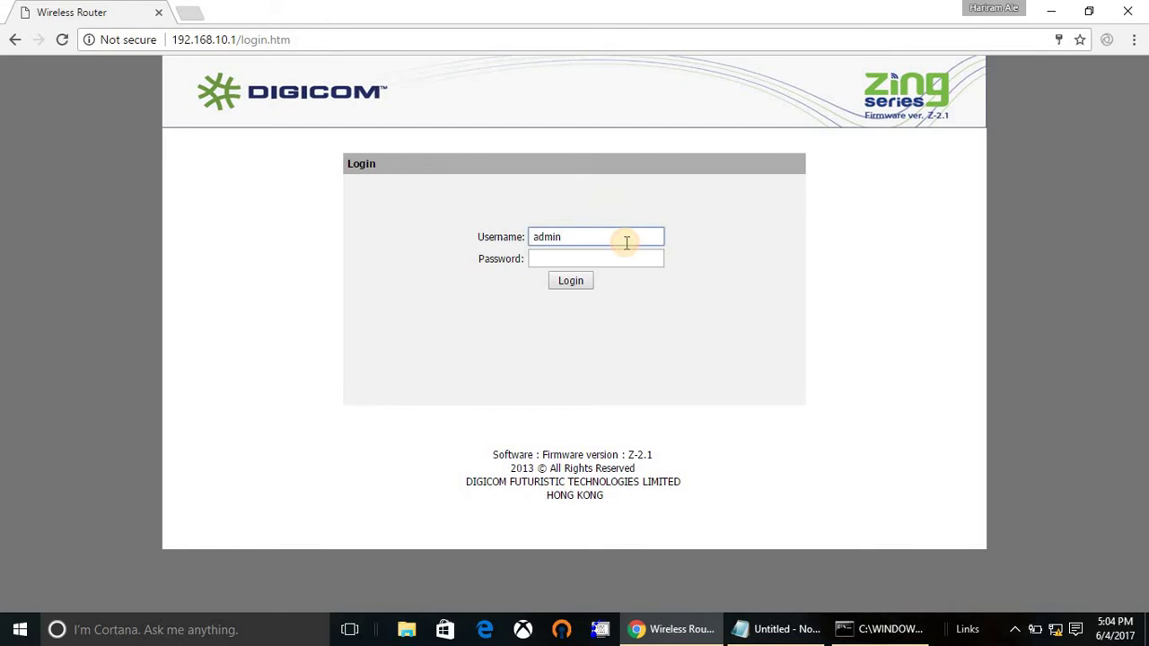
pyautogui.press('Tab')
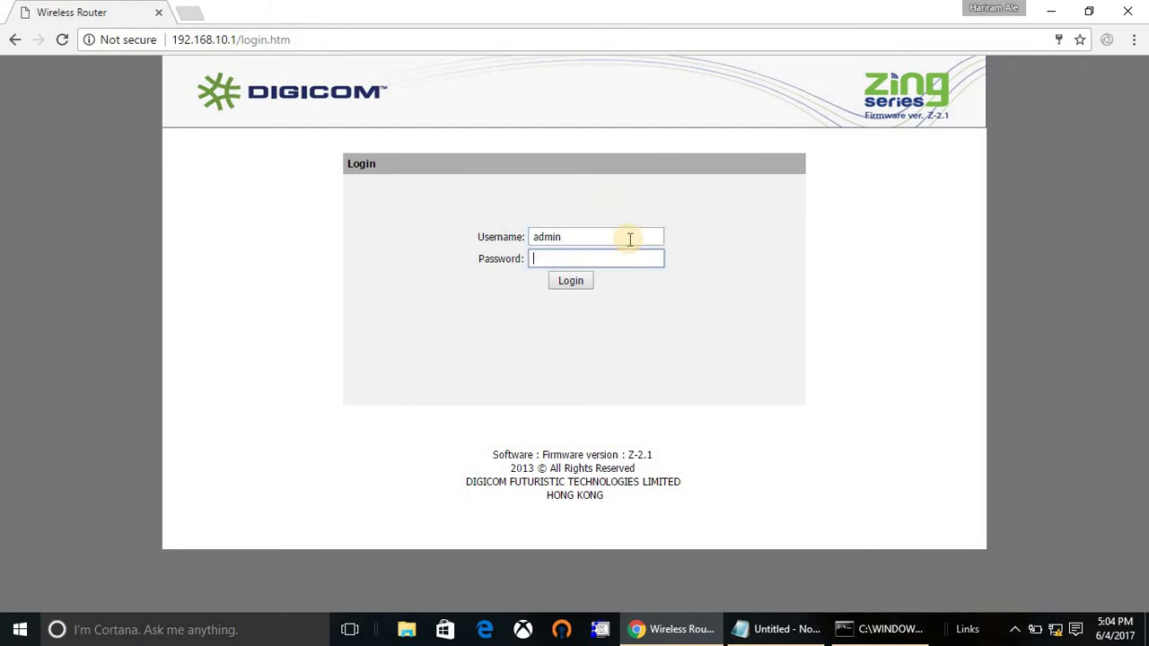
pyautogui.write('admin')
pyautogui.press('Return')
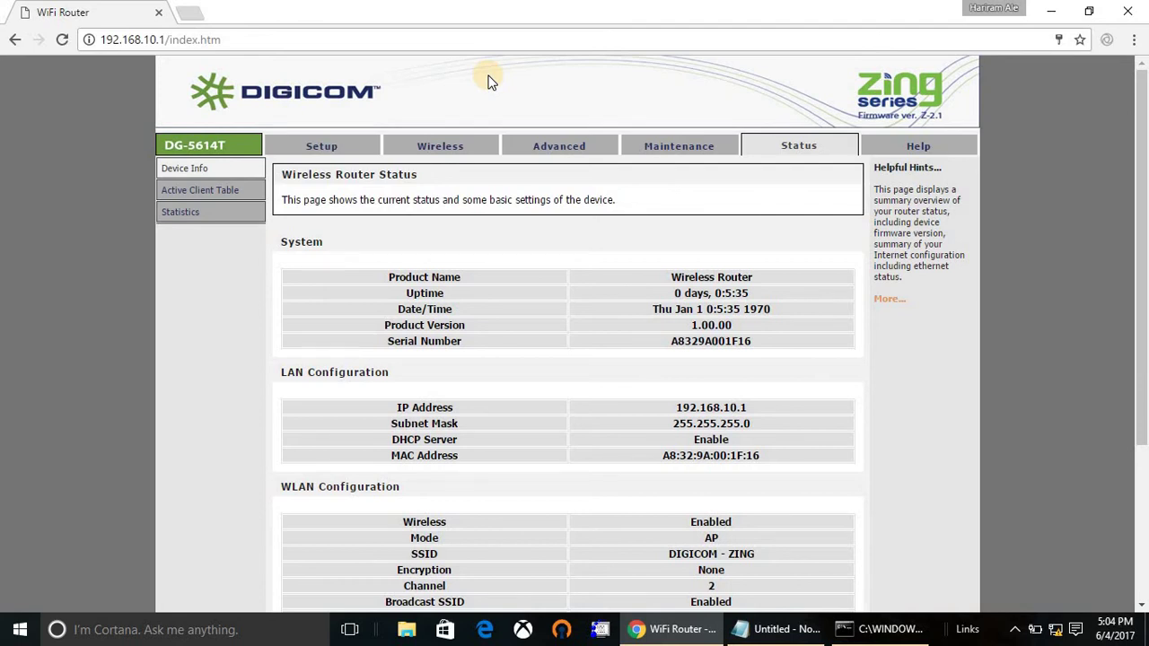
# Start the Quick Setup wizard from the Setup tab and select Dynamic IP as the WAN type.
pyautogui.click(331, 149)
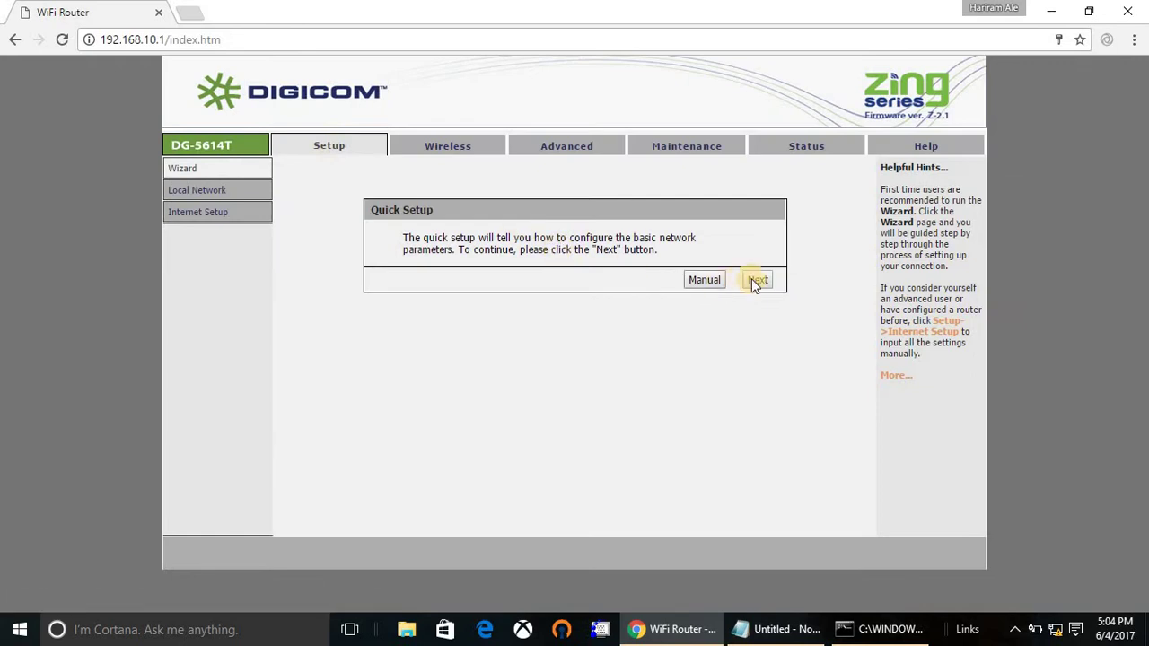
pyautogui.click(758, 281)
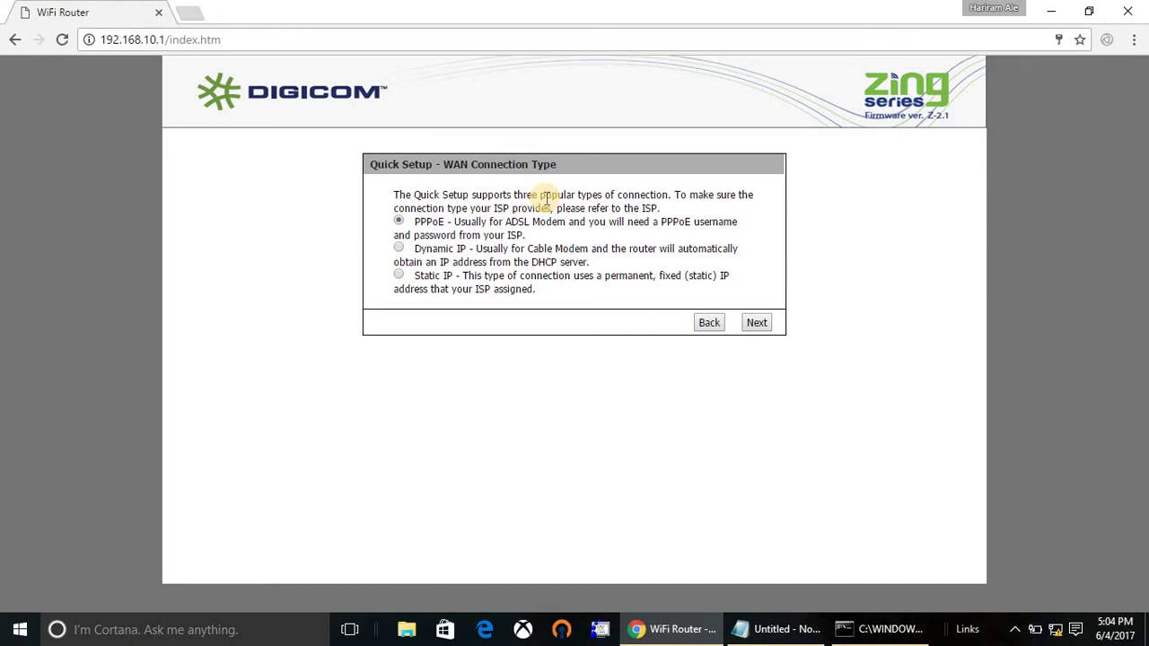
pyautogui.click(401, 246)
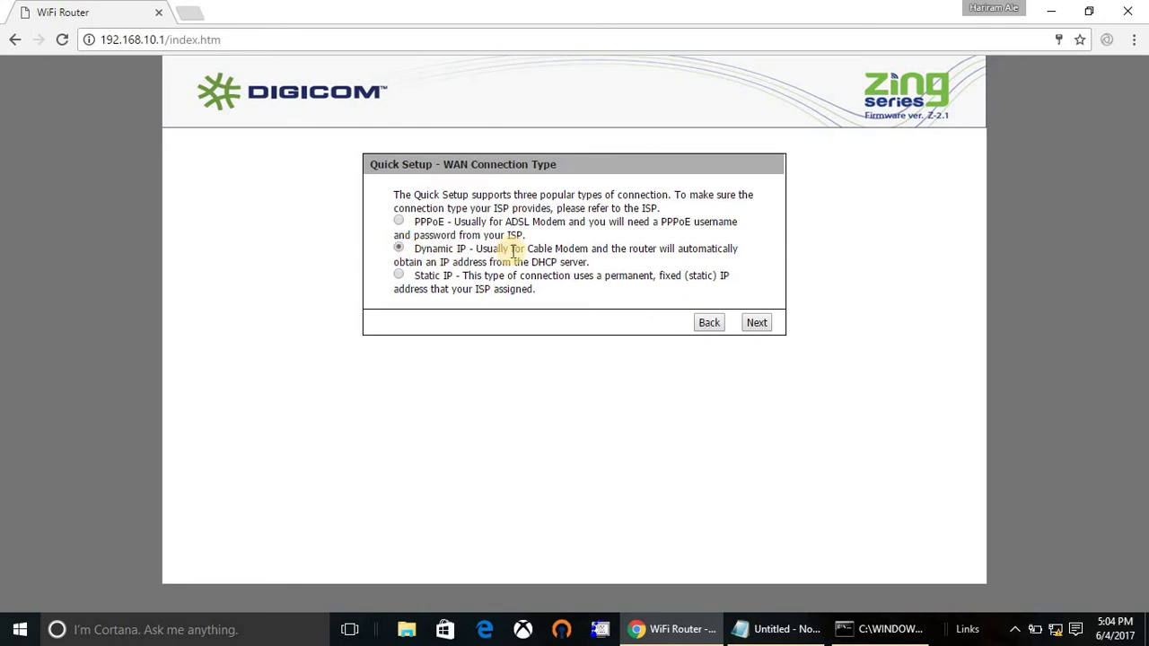
# Rename the wireless network from DIGICOM - ZING to ITHub1.
pyautogui.click(753, 323)
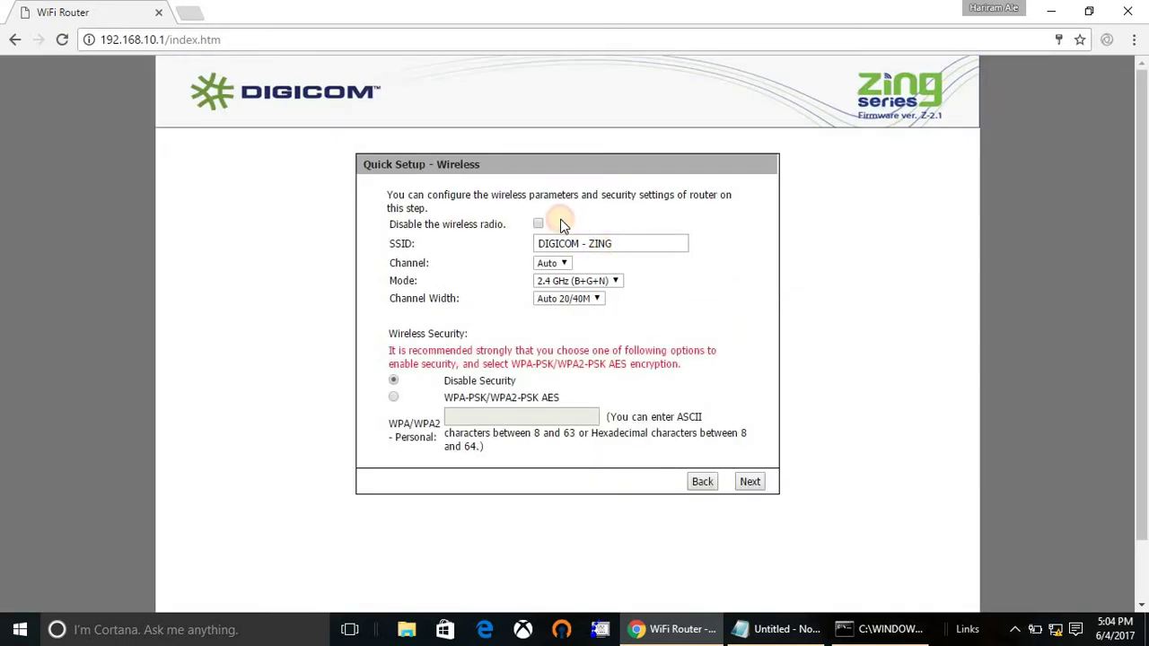
pyautogui.doubleClick(616, 243)
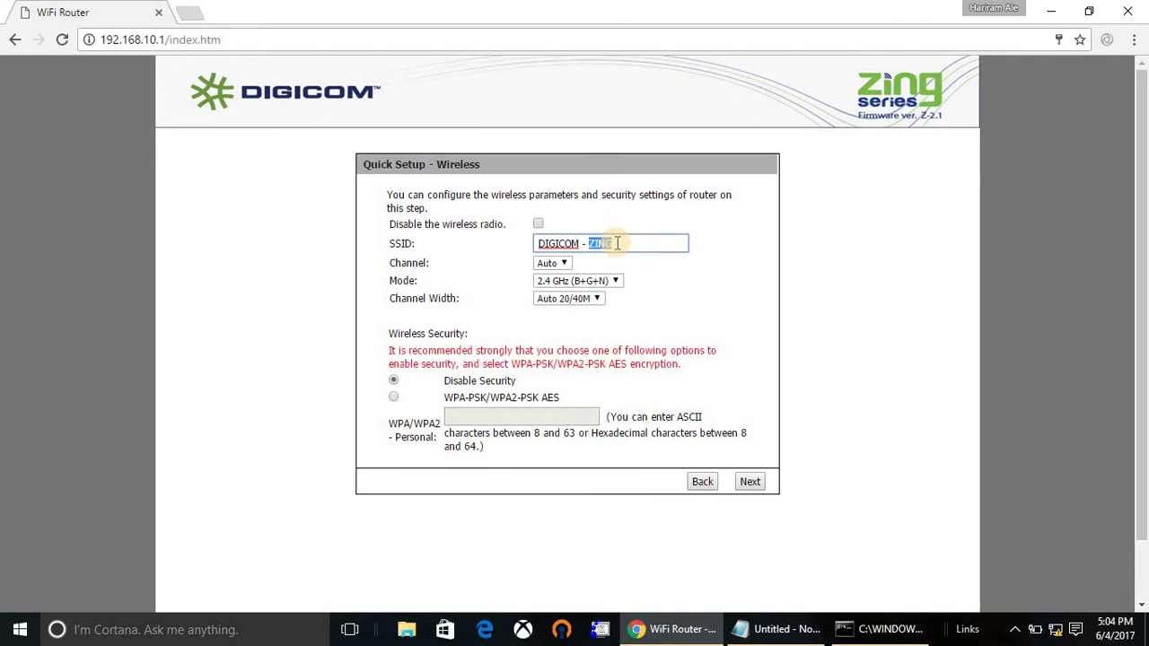
pyautogui.press('BackSpace')
pyautogui.press('BackSpace')
pyautogui.press('BackSpace')
pyautogui.press('BackSpace')
pyautogui.press('BackSpace')
pyautogui.press('BackSpace')
pyautogui.press('BackSpace')
pyautogui.press('BackSpace')
pyautogui.press('BackSpace')
pyautogui.press('BackSpace')
pyautogui.press('BackSpace')
pyautogui.write('IT')
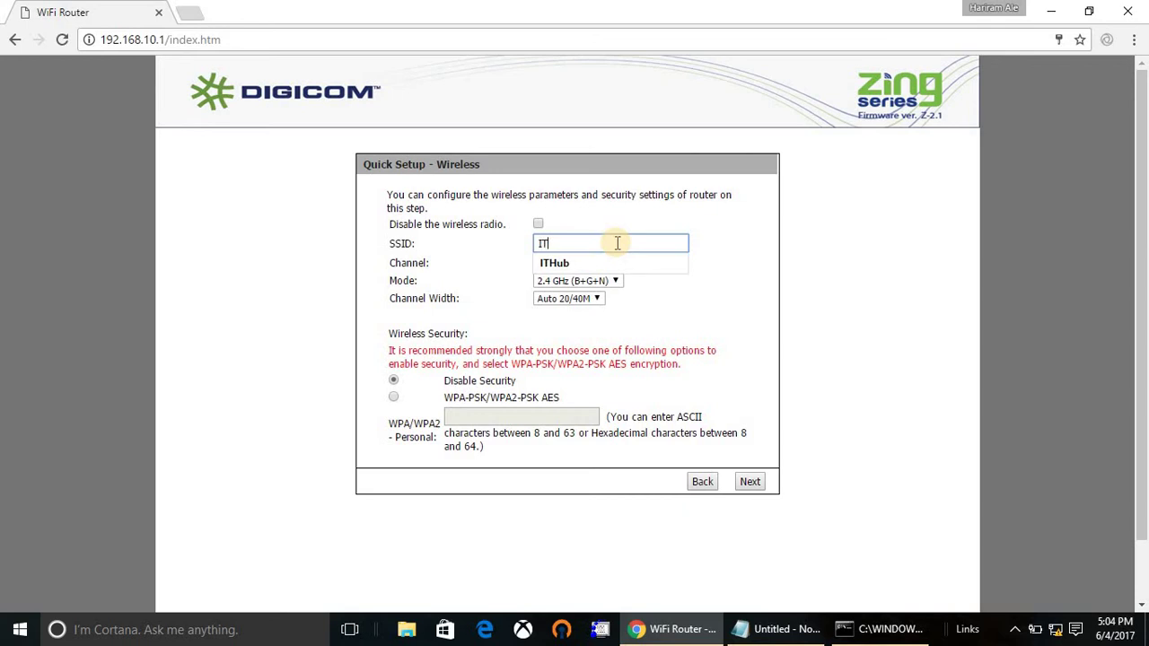
pyautogui.write('hHub1')
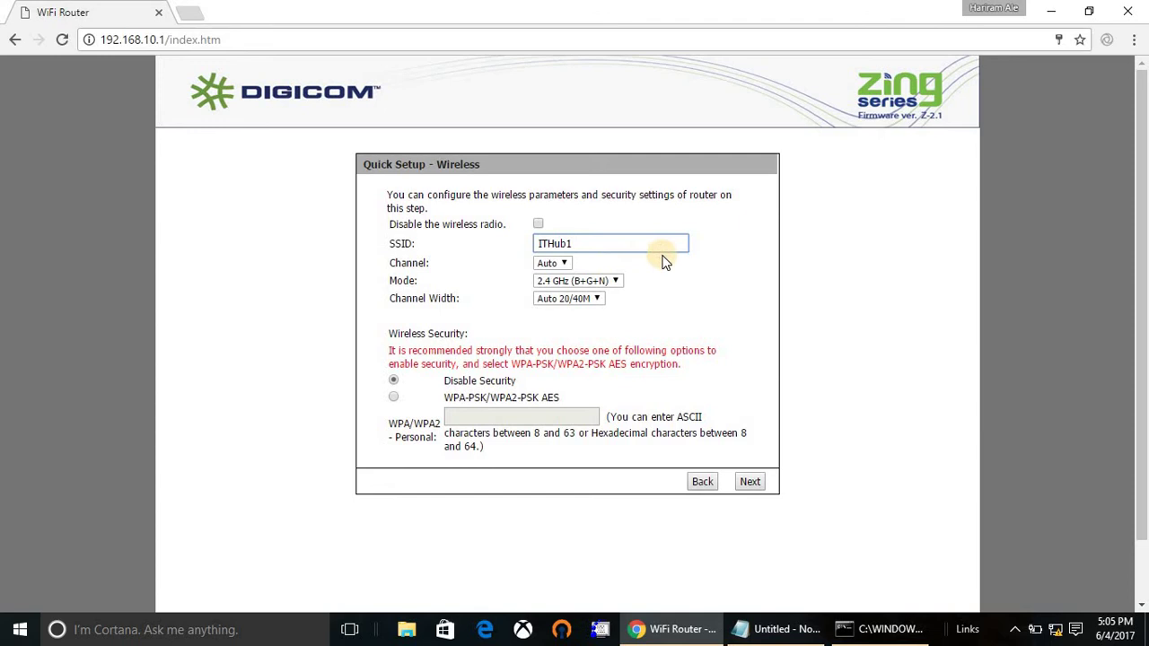
pyautogui.click(645, 258)
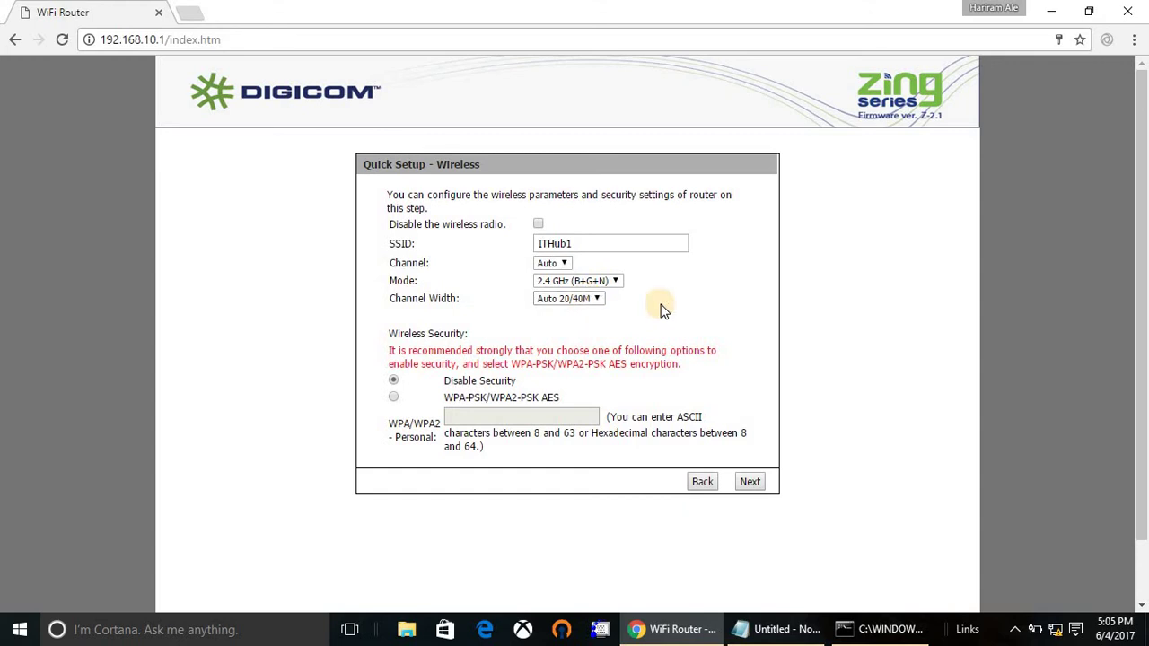
# Set WPA-PSK/WPA2-PSK AES security with the wireless password and continue.
pyautogui.click(396, 398)
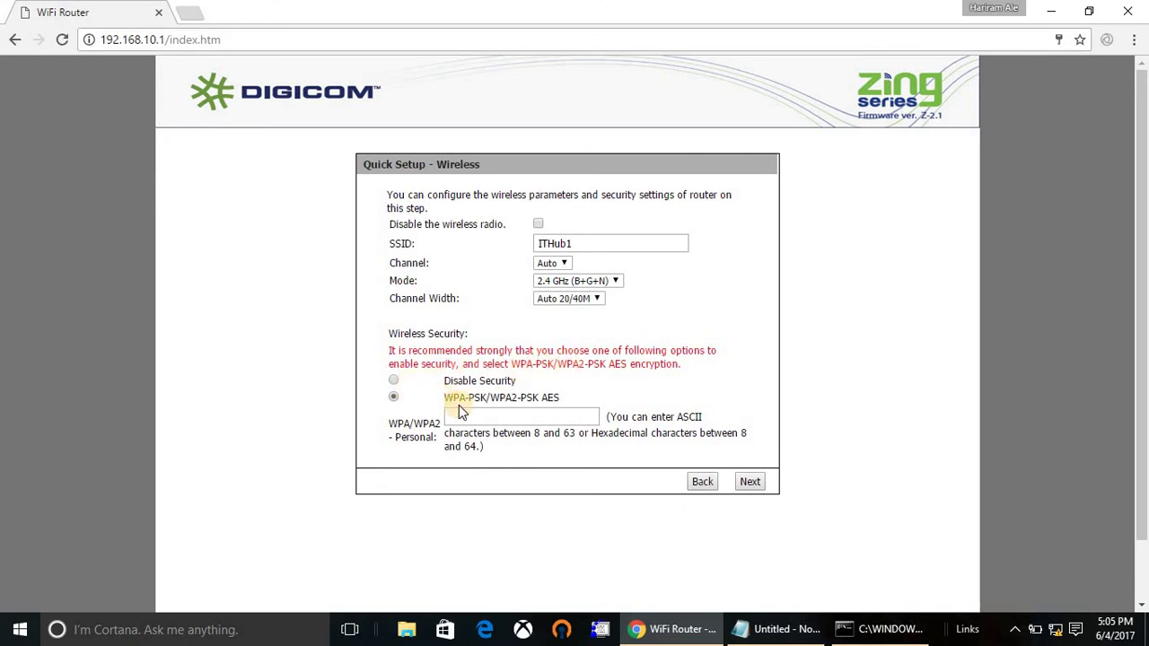
pyautogui.click(494, 418)
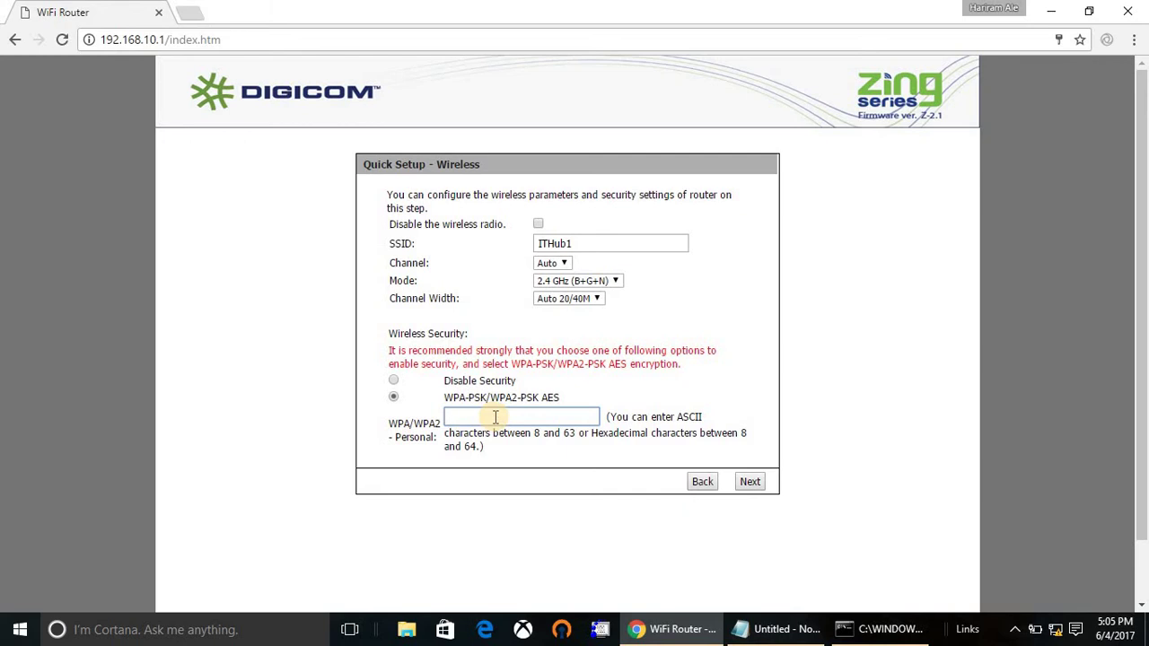
pyautogui.write('mypas')
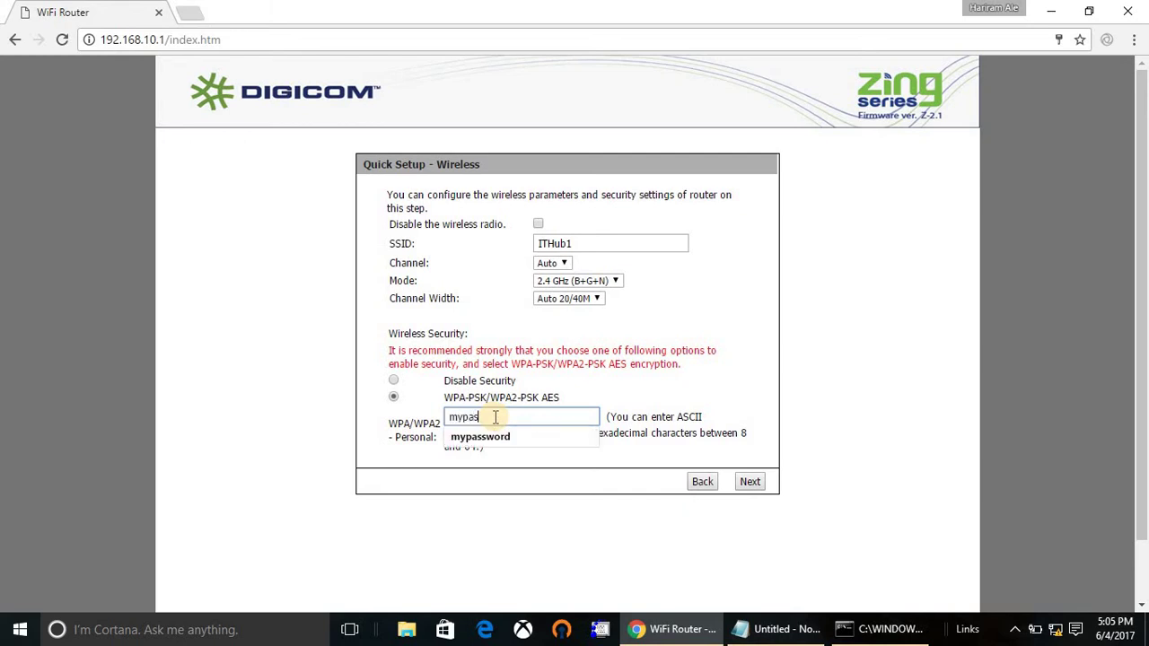
pyautogui.write('sword')
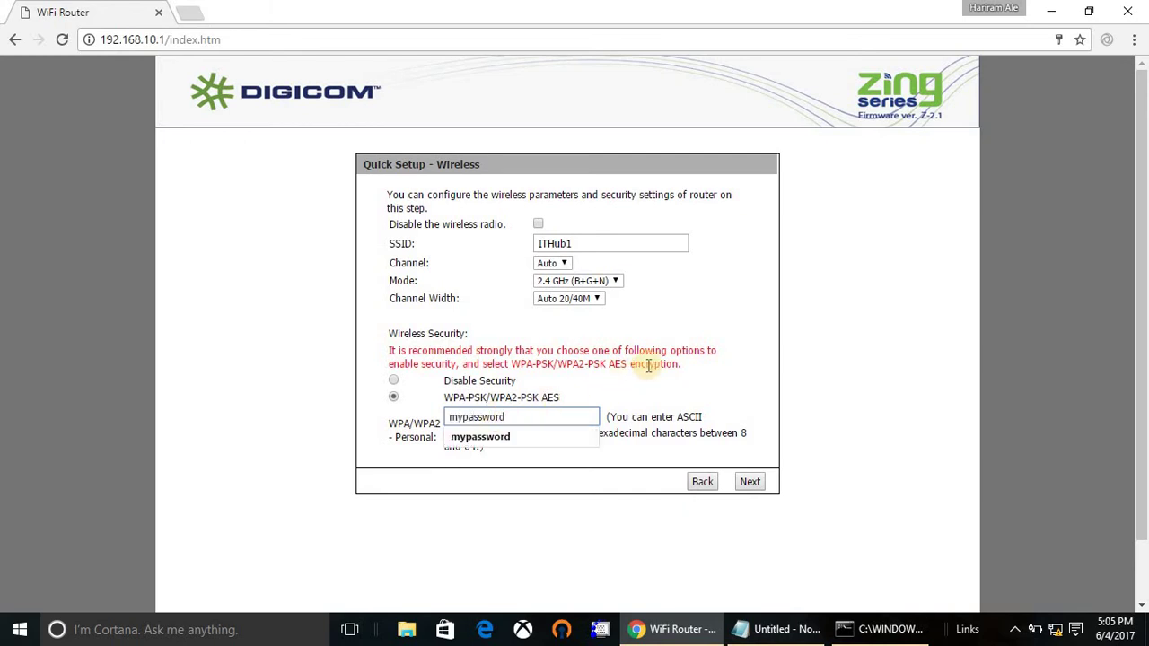
pyautogui.click(649, 366)
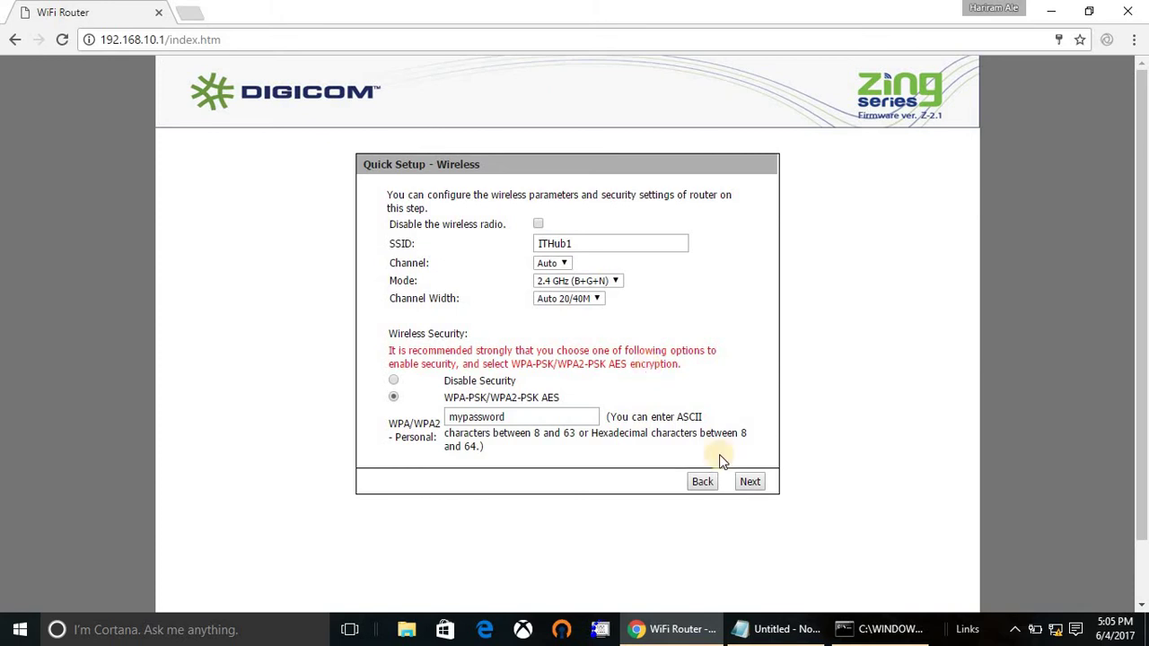
pyautogui.click(750, 482)
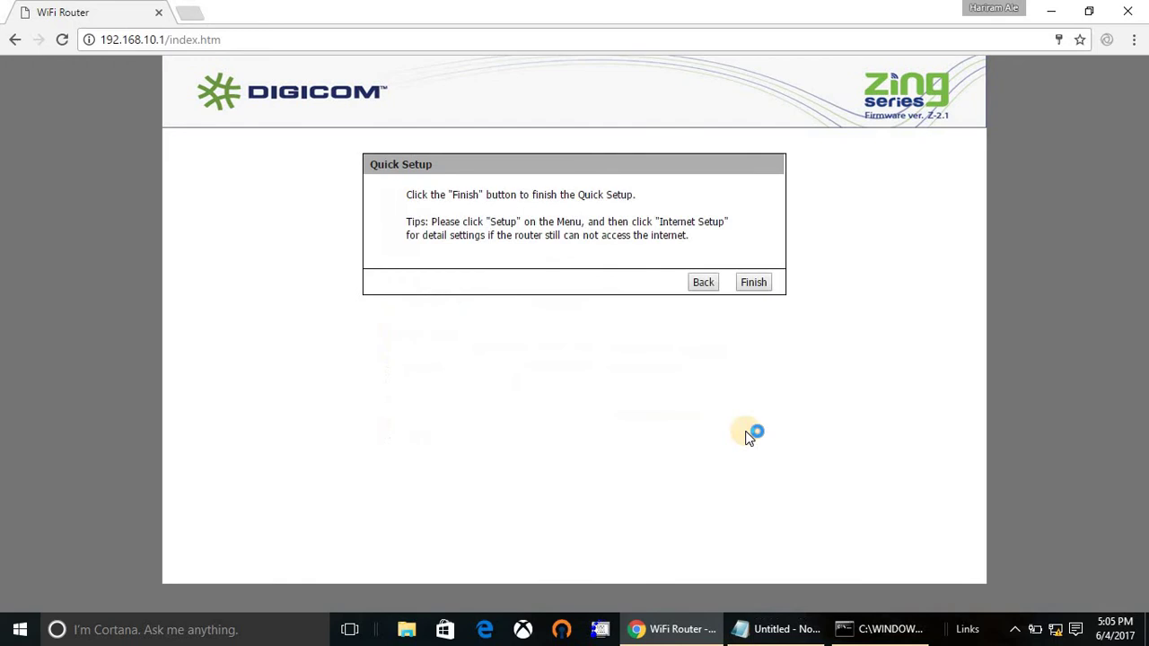
# Finish Quick Setup and review the saved ITHub1 WLAN settings on the Status page.
pyautogui.click(754, 284)
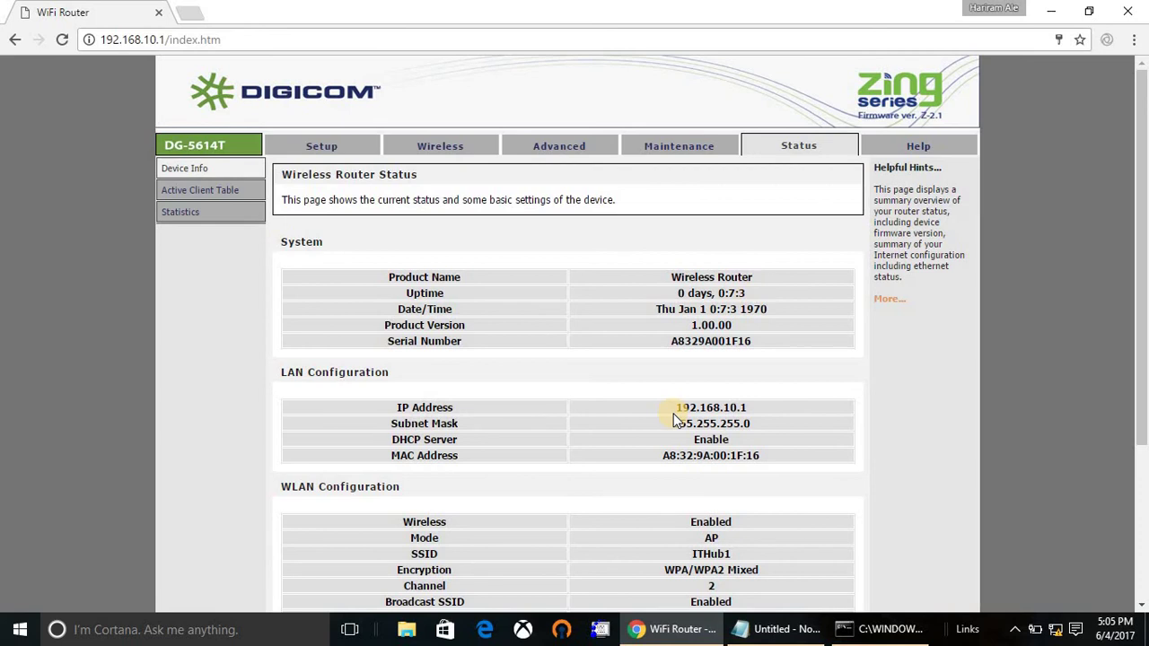
pyautogui.scroll(-3, 676, 418)
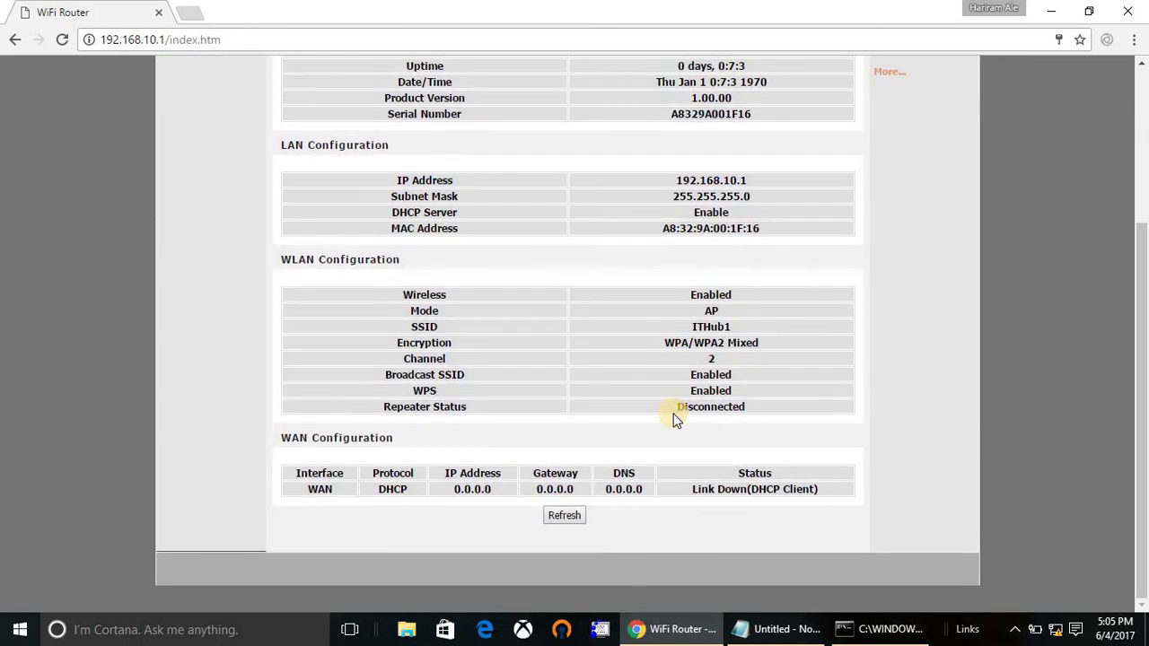
pyautogui.scroll(4, 676, 417)
pyautogui.scroll(-2, 673, 418)
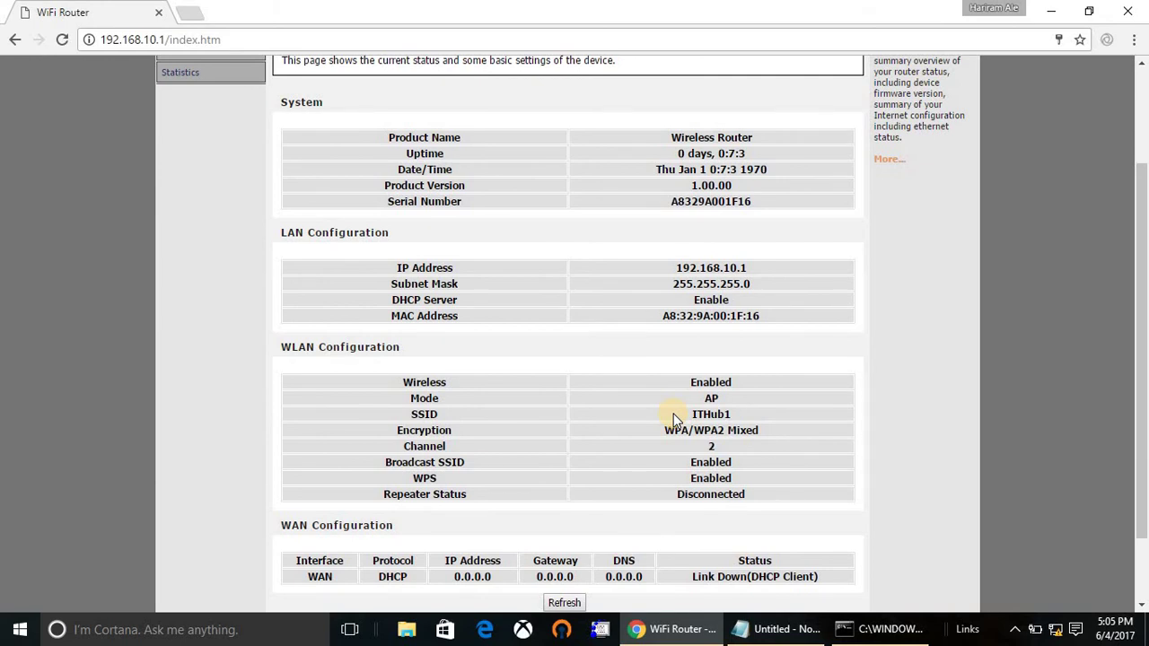
pyautogui.scroll(3, 468, 122)
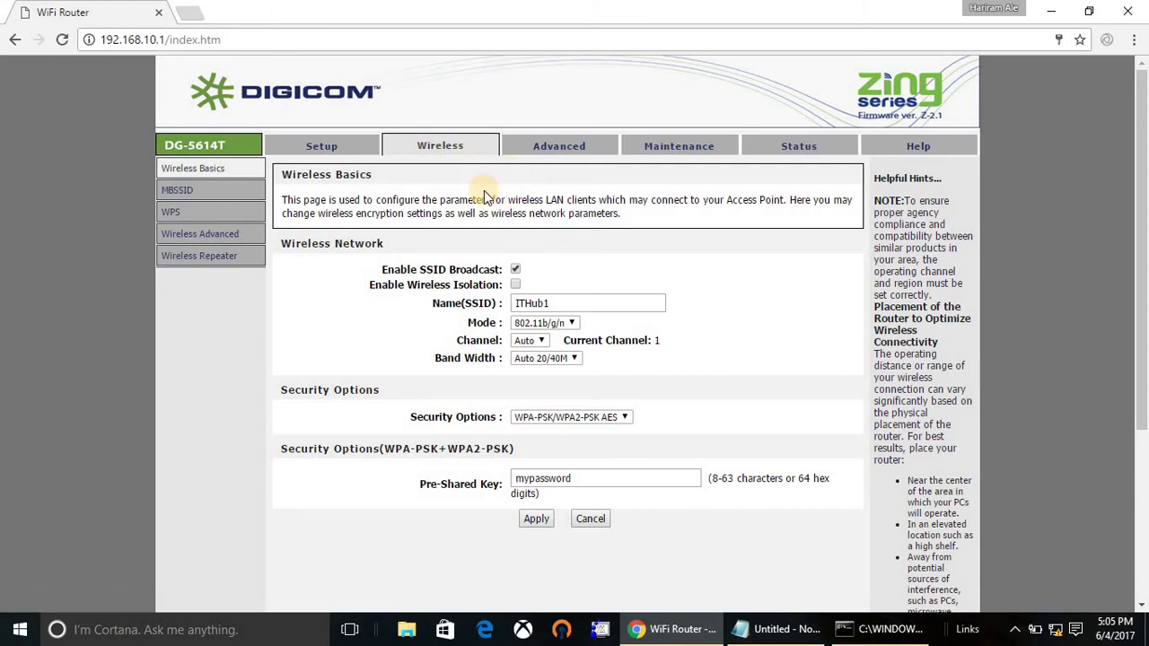
# Check the ITHub1 SSID field, then go to the Advanced WAN ACL Configuration page.
pyautogui.click(606, 304)
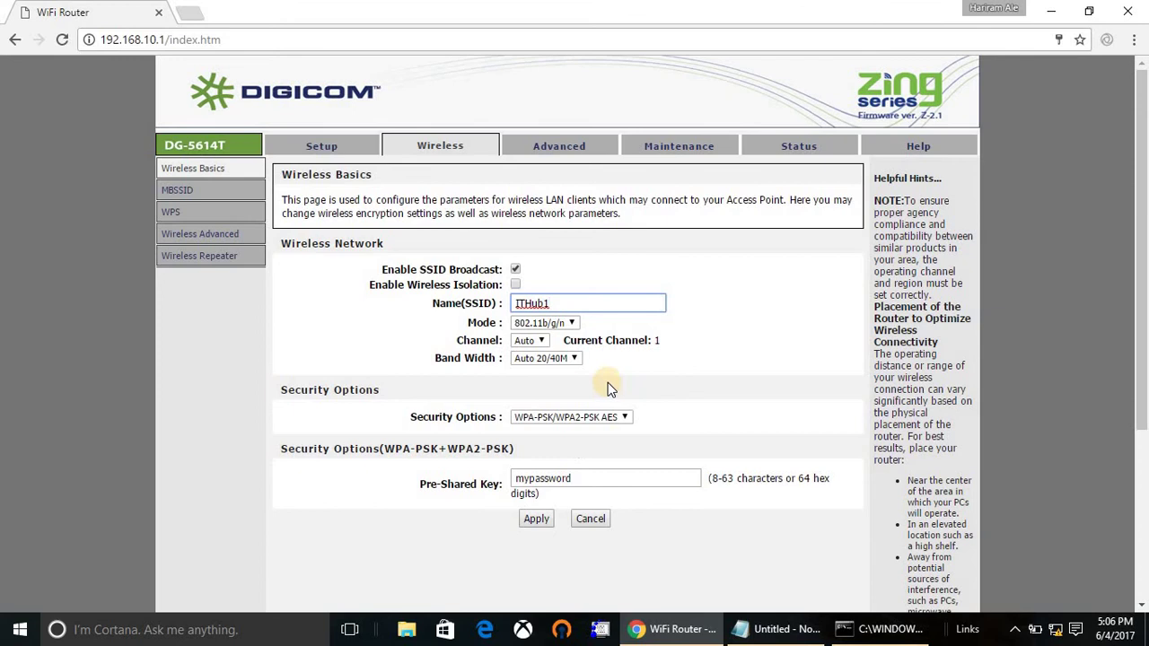
pyautogui.click(543, 148)
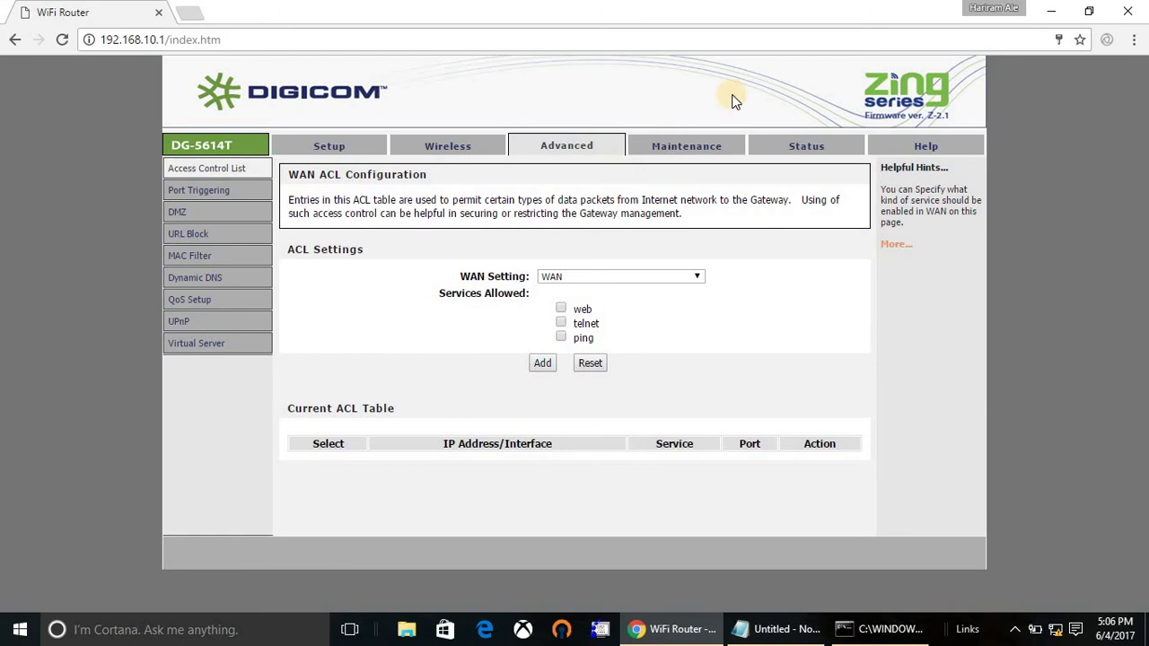
# Visit Maintenance, then review the Status page showing ITHub1 with WPA/WPA2 Mixed on channel 1.
pyautogui.click(711, 145)
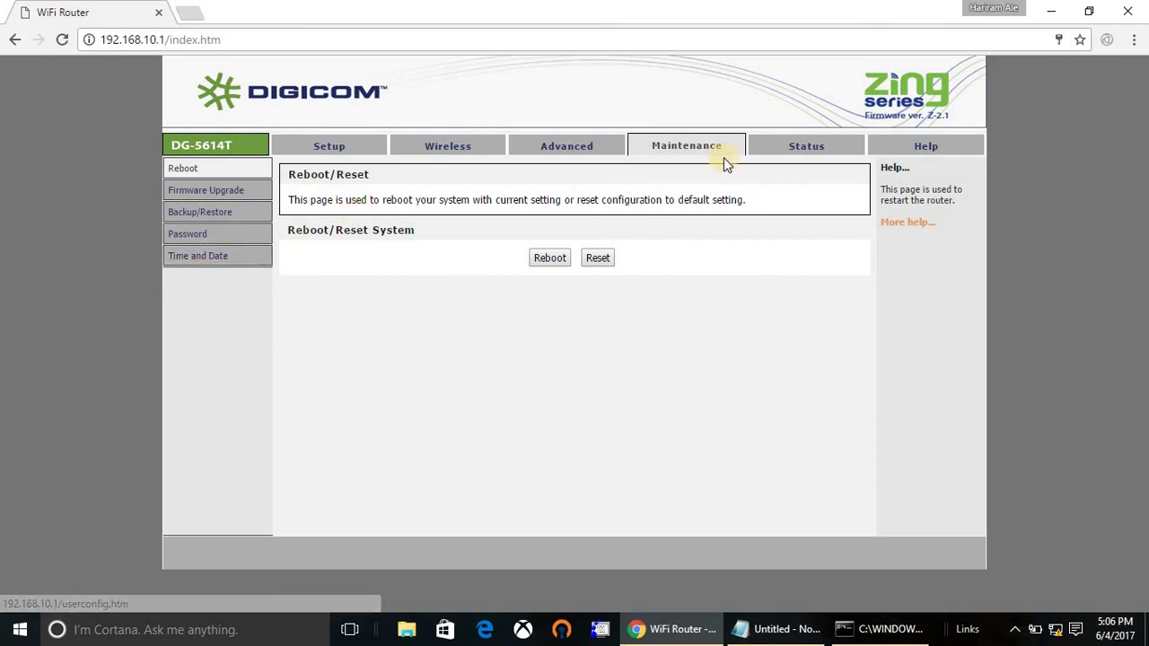
pyautogui.click(800, 151)
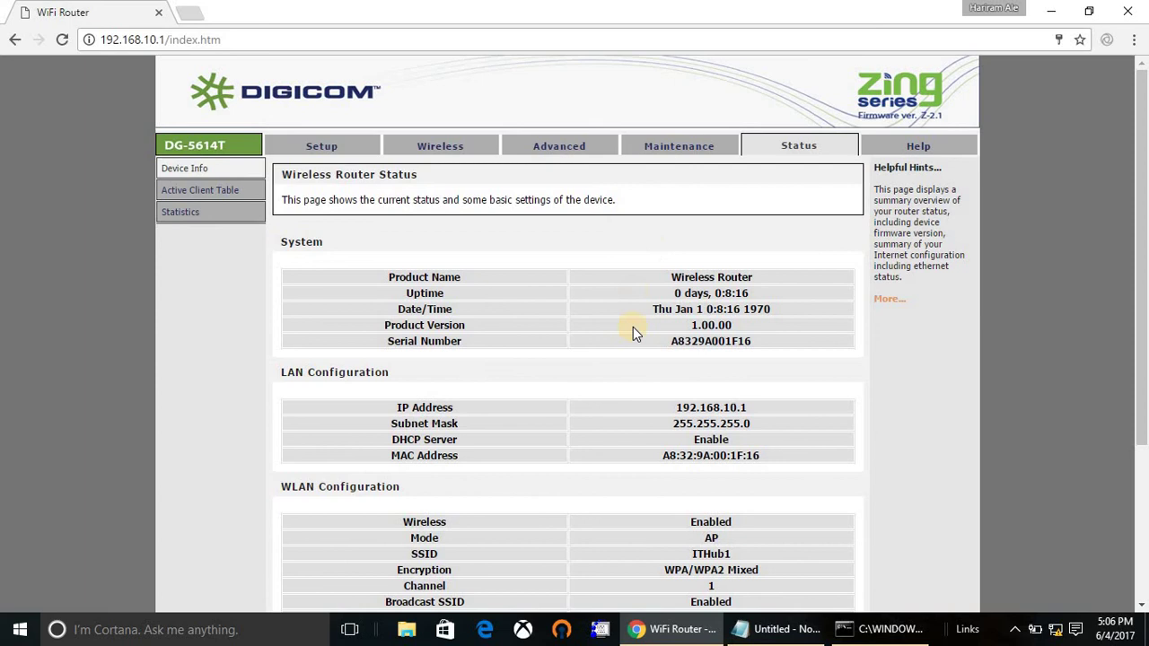
pyautogui.scroll(-3, 633, 332)
pyautogui.scroll(1, 633, 332)
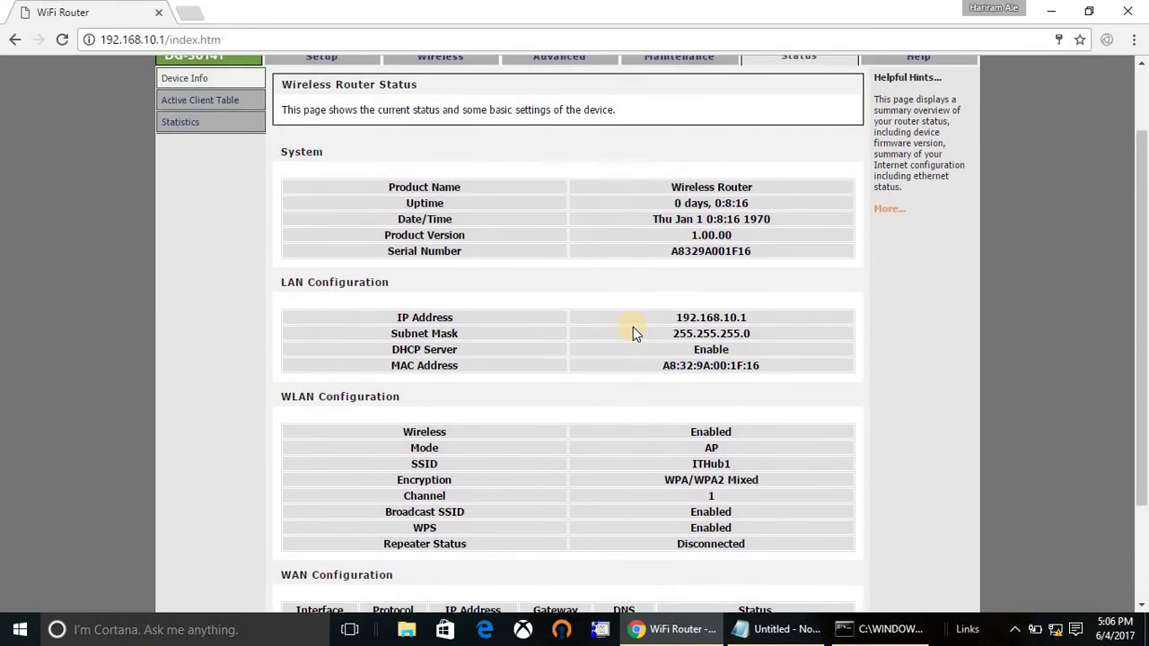
pyautogui.scroll(-2, 634, 332)
pyautogui.scroll(3, 715, 285)
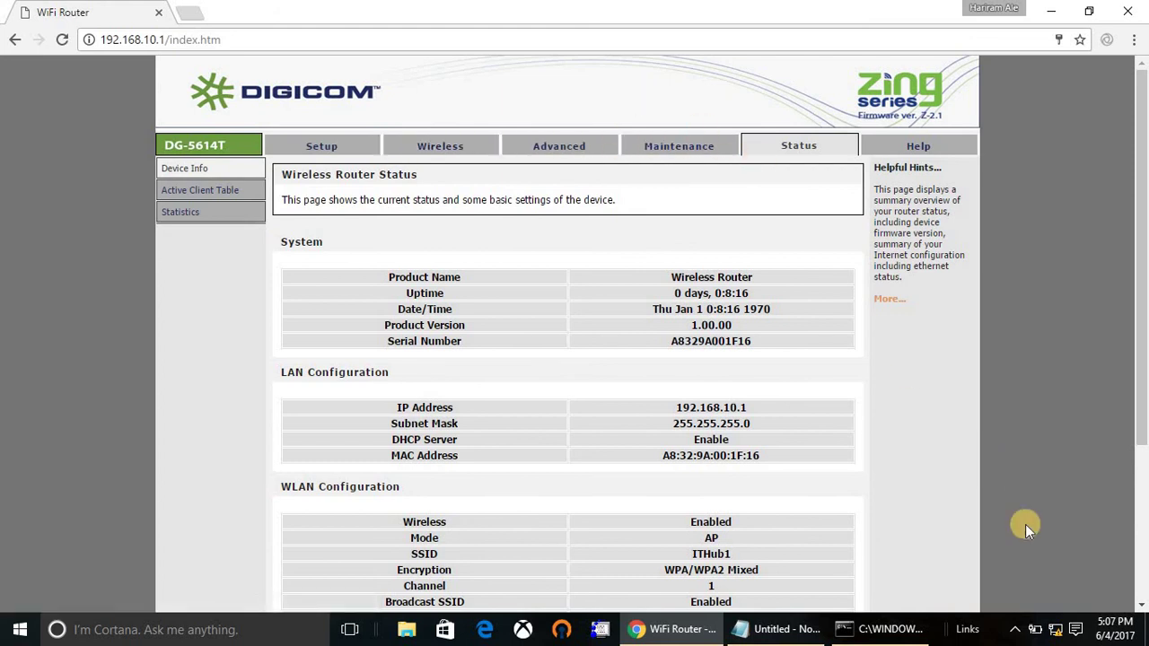
# Connect the PC to ITHub1 using its security key, then close the network flyout.
pyautogui.click(1056, 629)
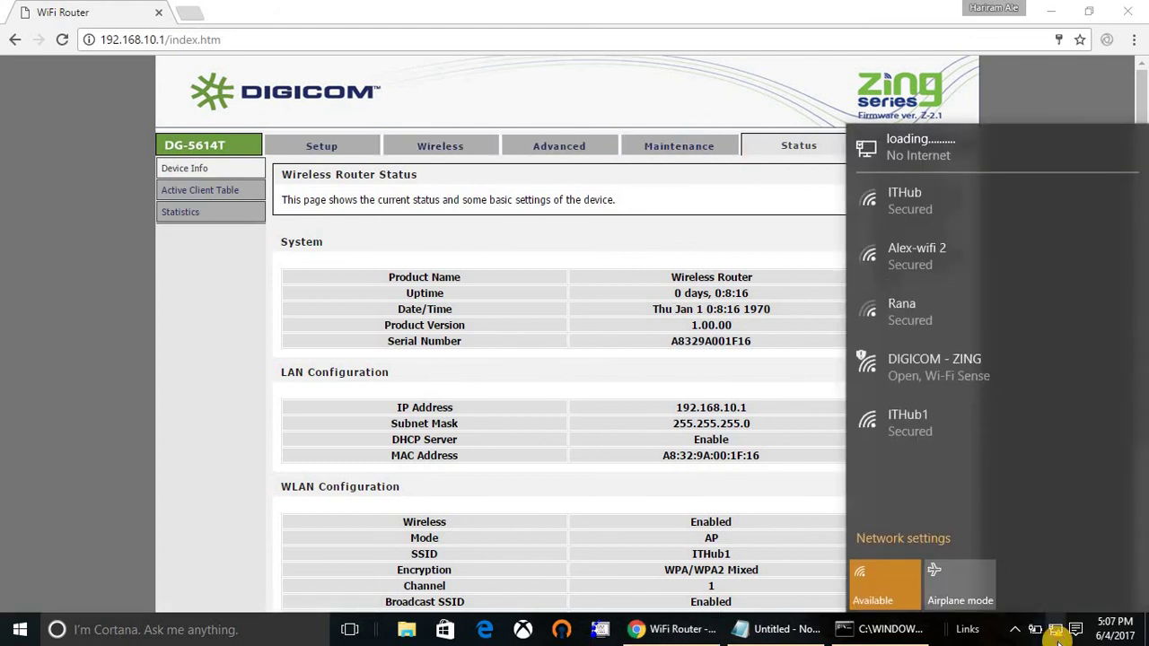
pyautogui.click(920, 442)
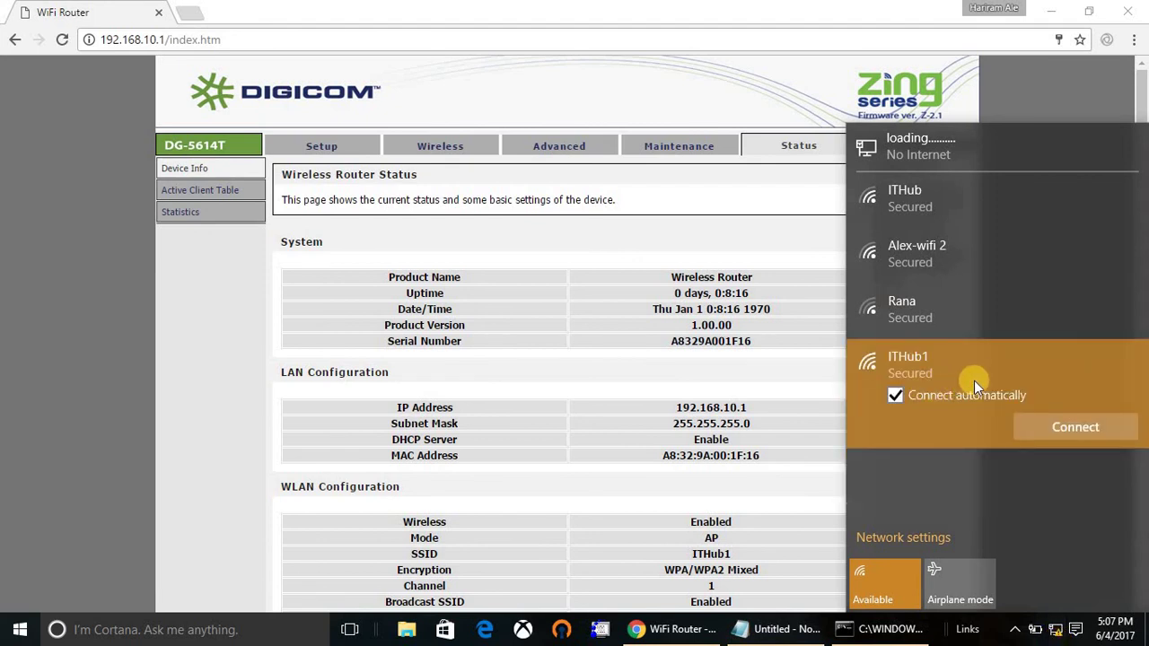
pyautogui.click(1067, 428)
pyautogui.click(1036, 422)
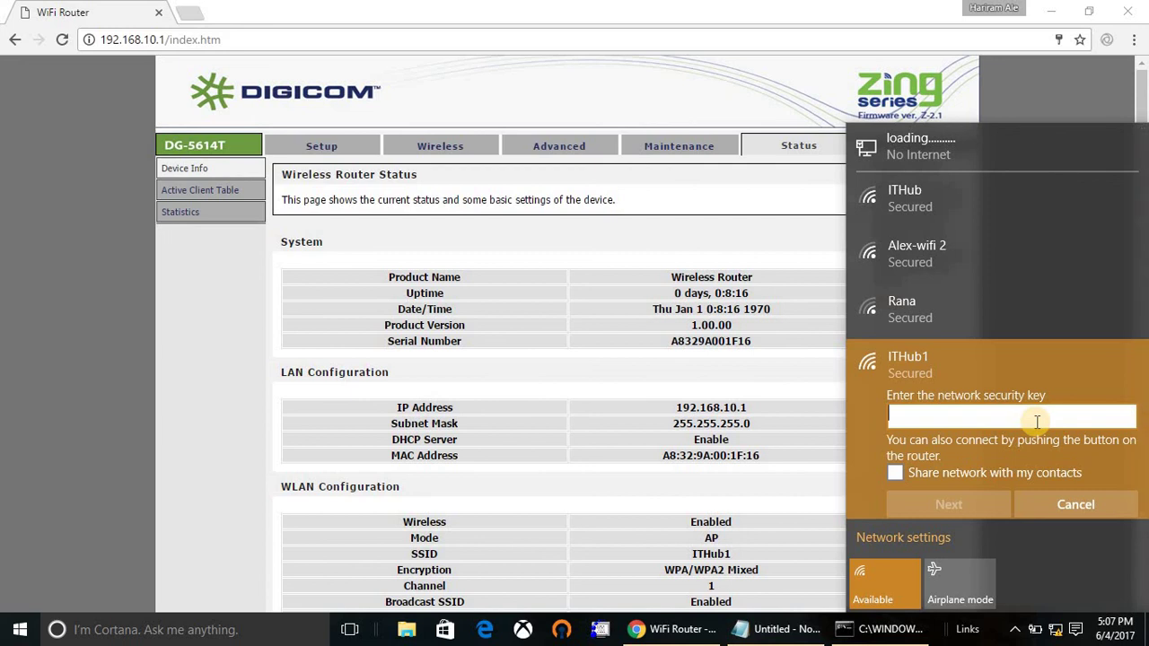
pyautogui.write('**********')
pyautogui.press('Return')
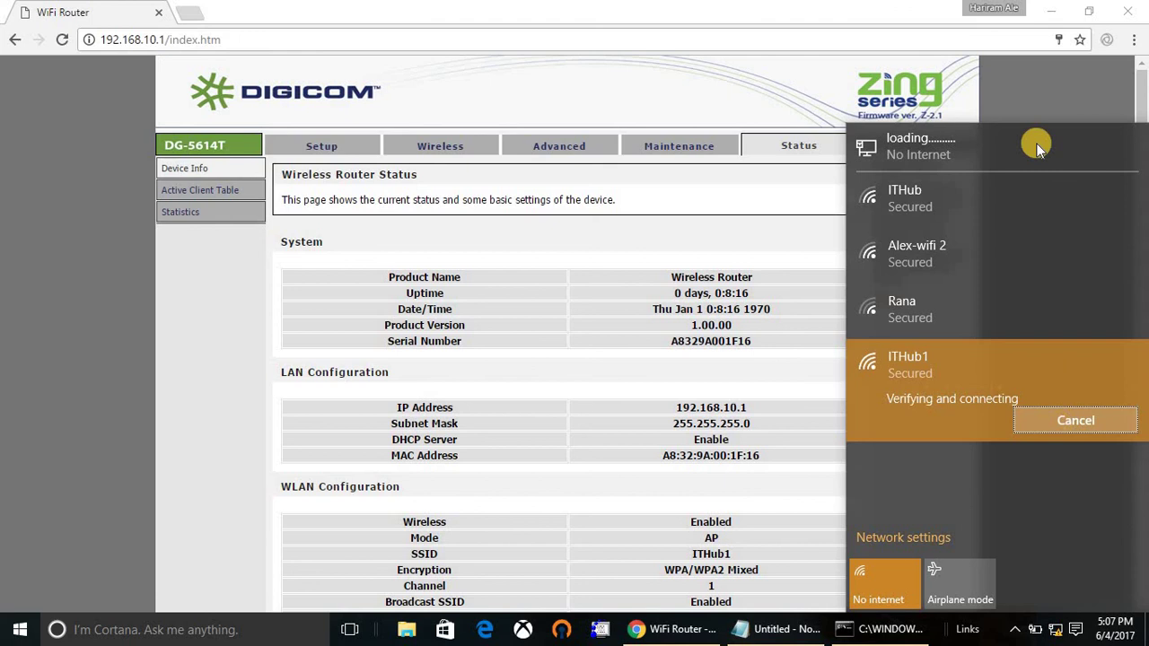
pyautogui.click(1023, 80)
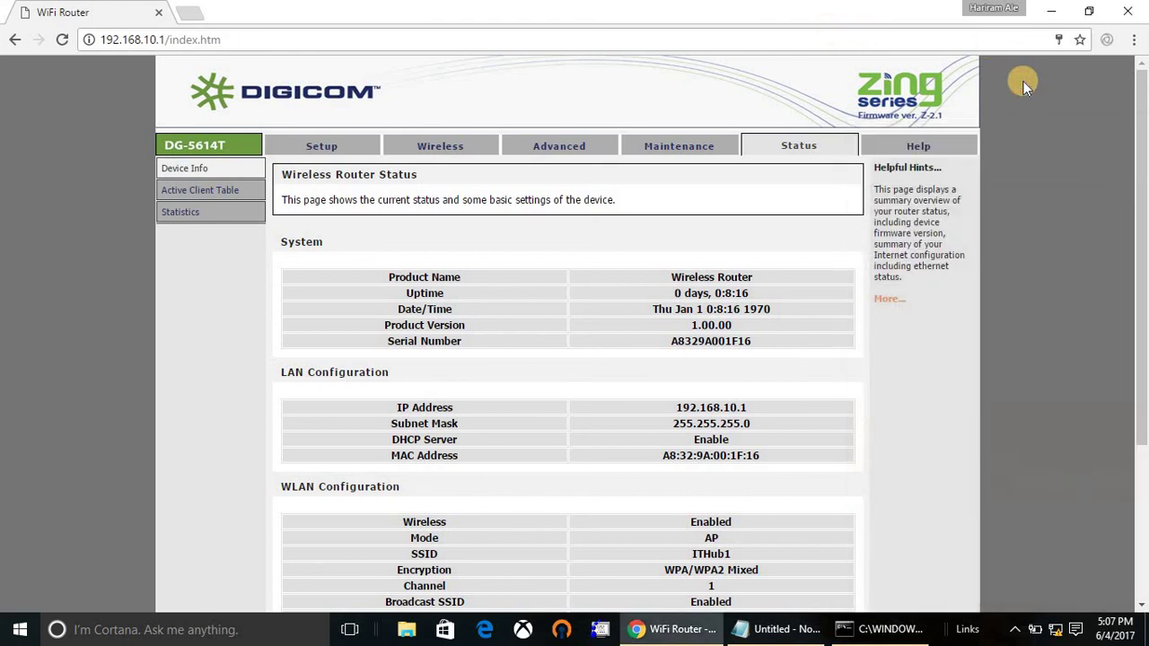